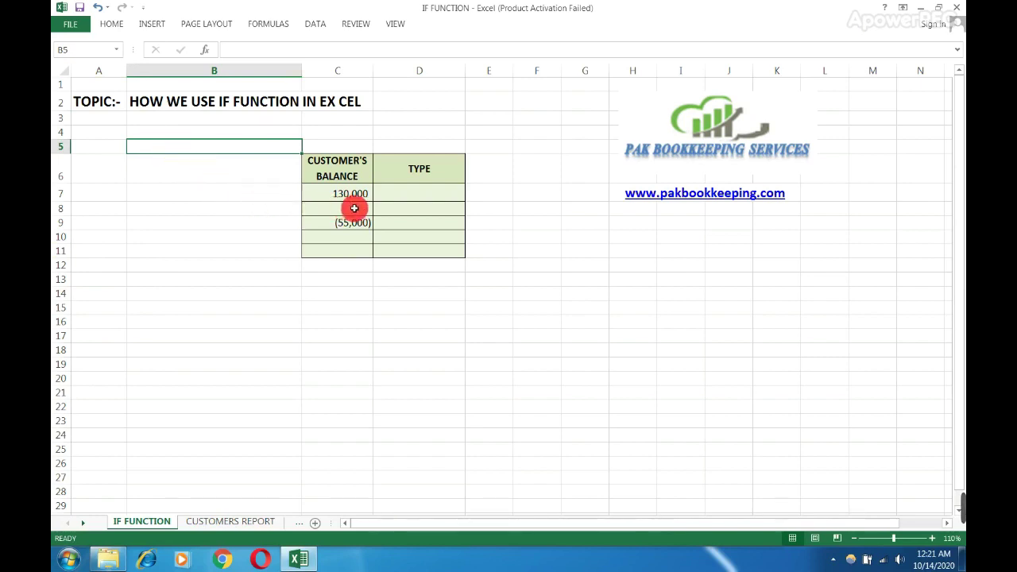
# Step: Review the customer balances in C7 to C9 and the blank Type cells beside them
pyautogui.click(339, 189)
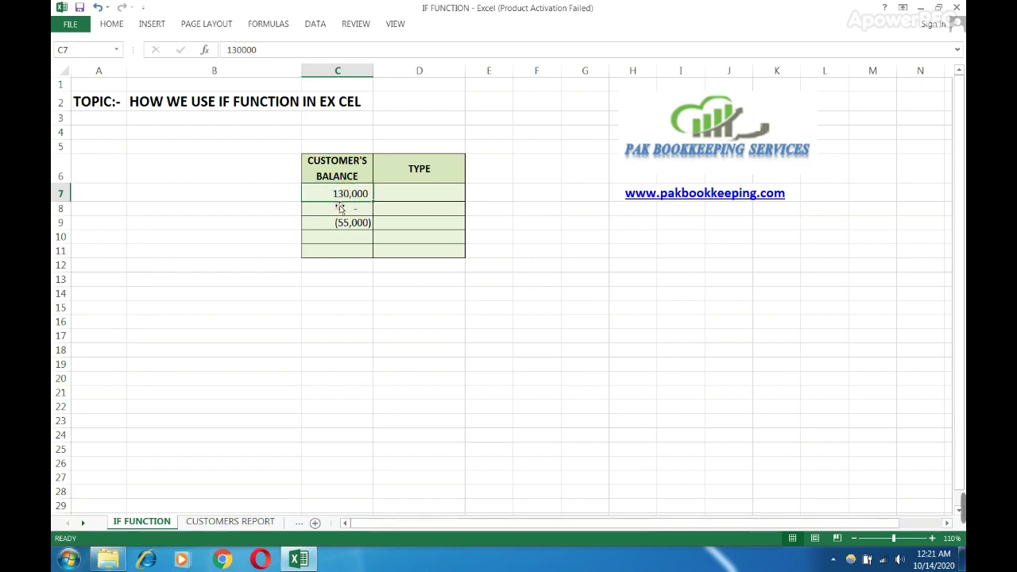
pyautogui.click(405, 195)
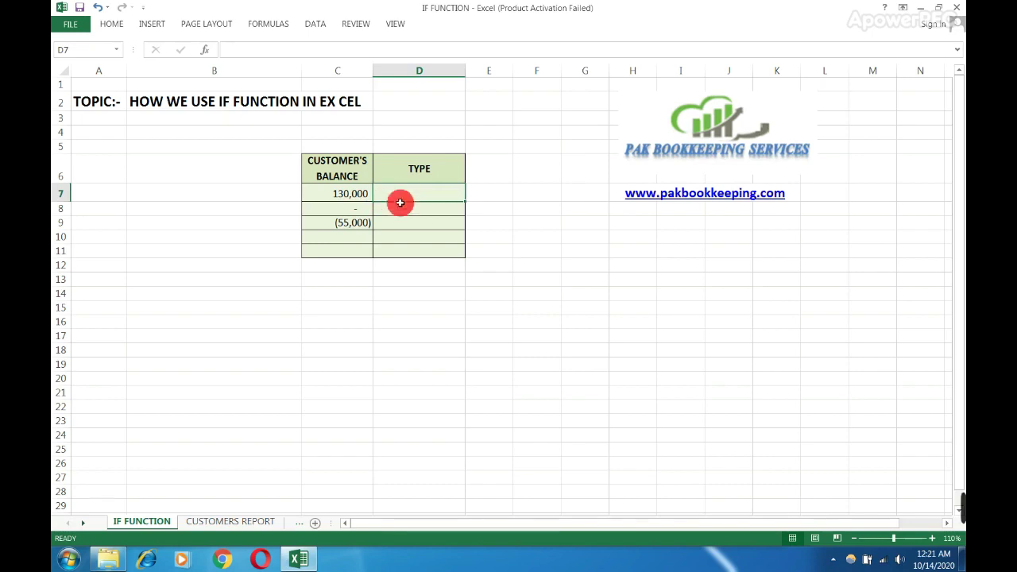
pyautogui.click(326, 210)
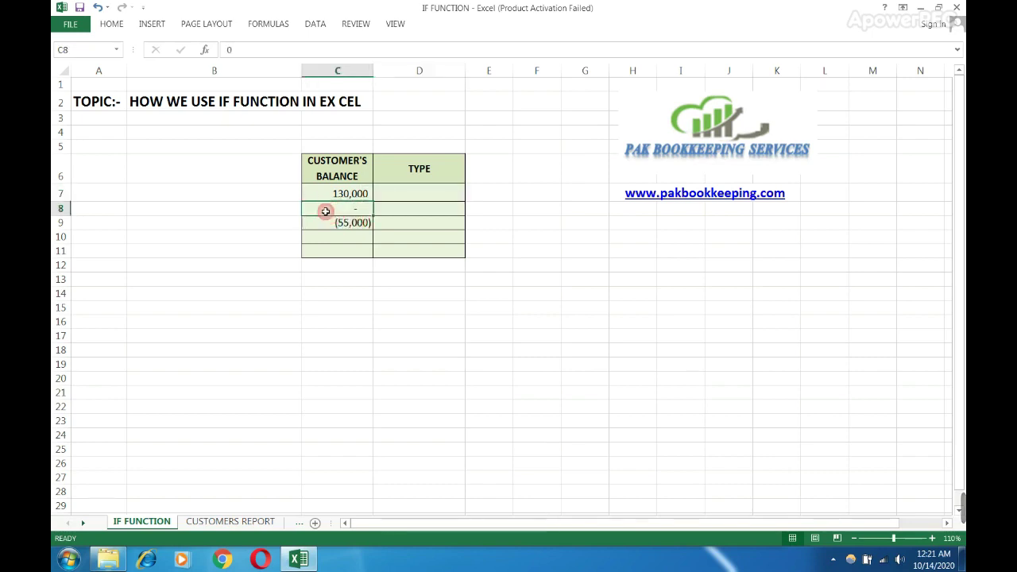
pyautogui.click(405, 210)
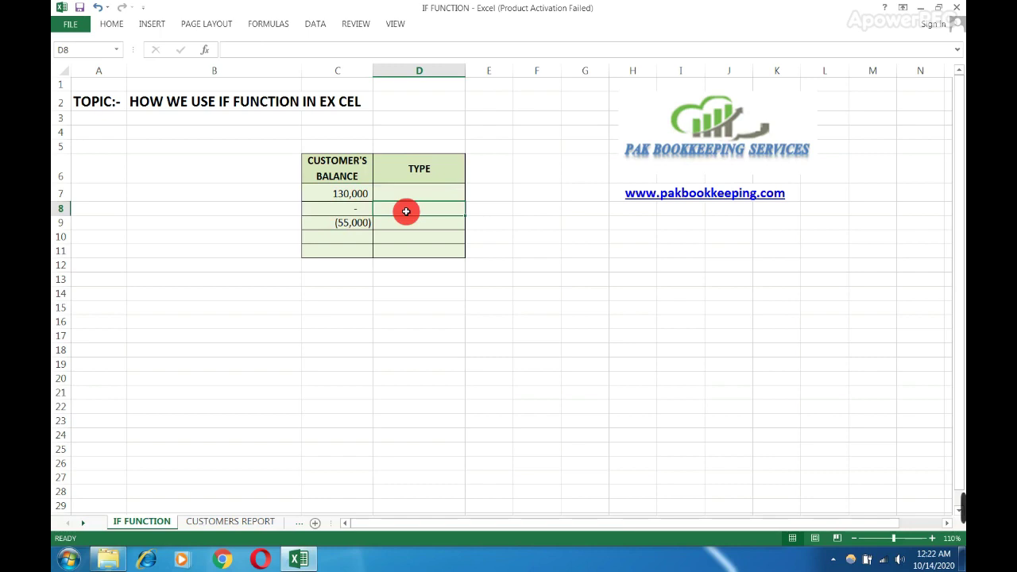
pyautogui.click(301, 228)
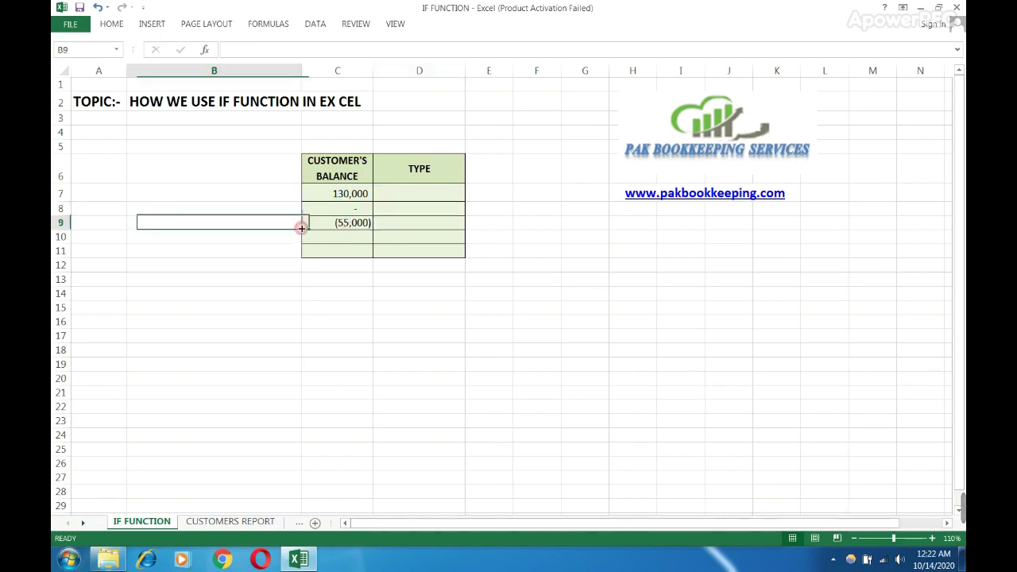
pyautogui.click(345, 225)
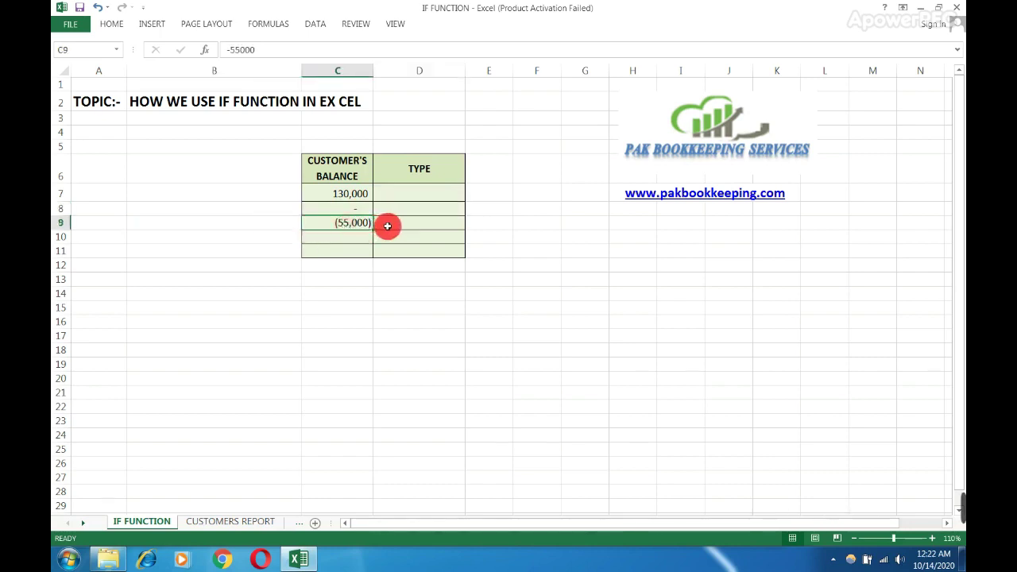
pyautogui.click(394, 226)
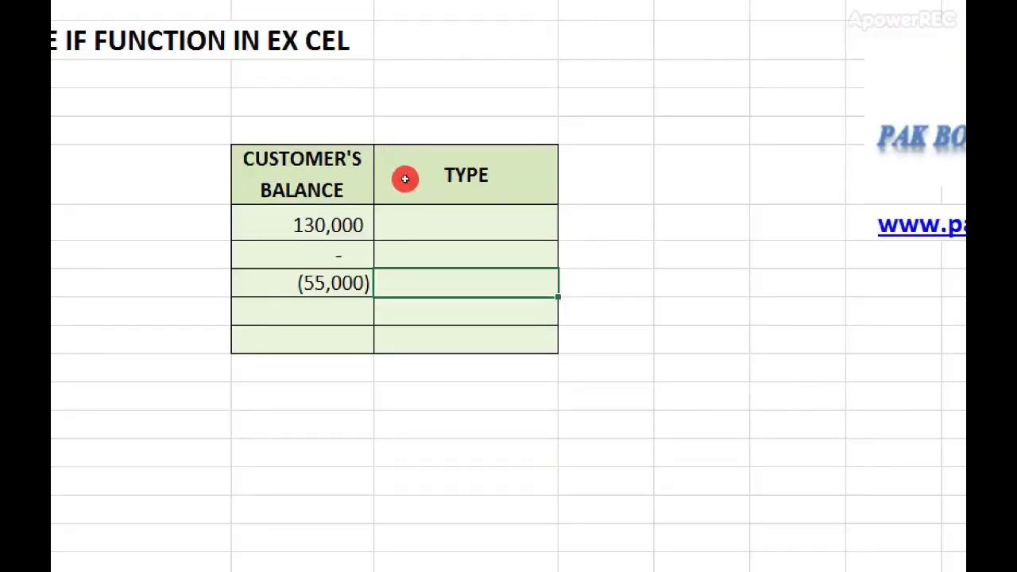
# Step: Start an IF formula in D7 that returns "RECEIVABLES" when C7>0
pyautogui.press('Up')
pyautogui.press('Up')
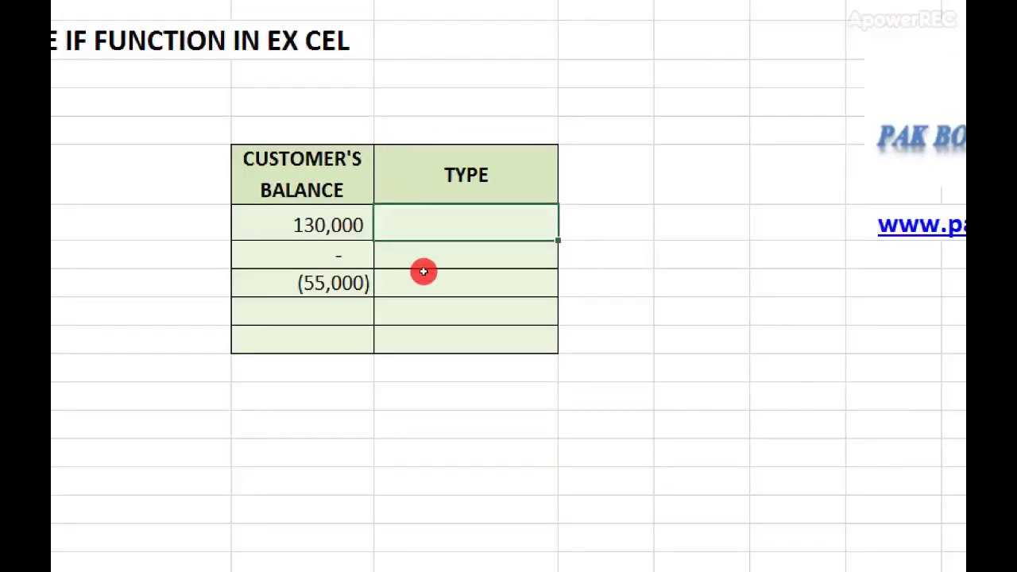
pyautogui.write('=if')
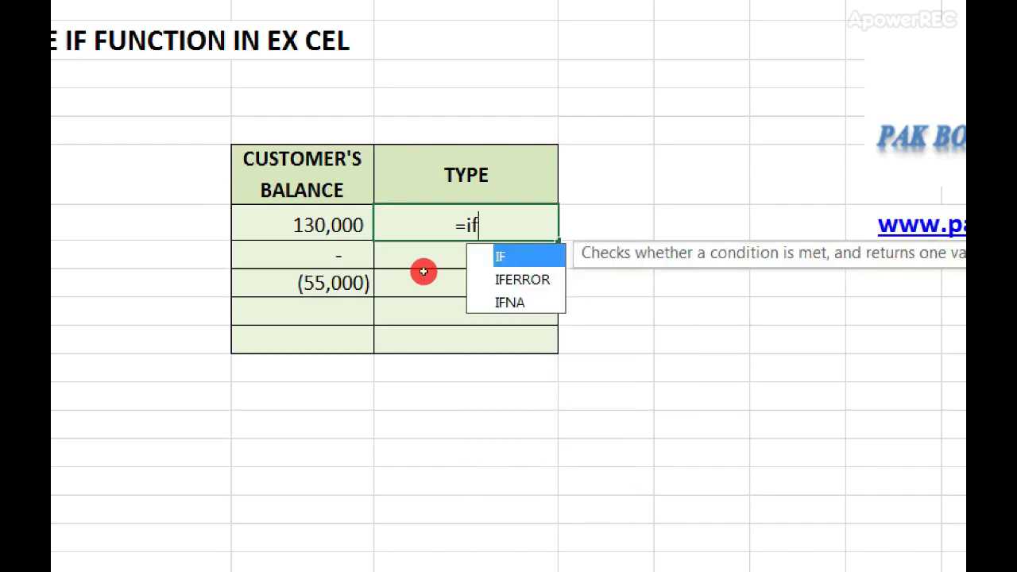
pyautogui.write('(')
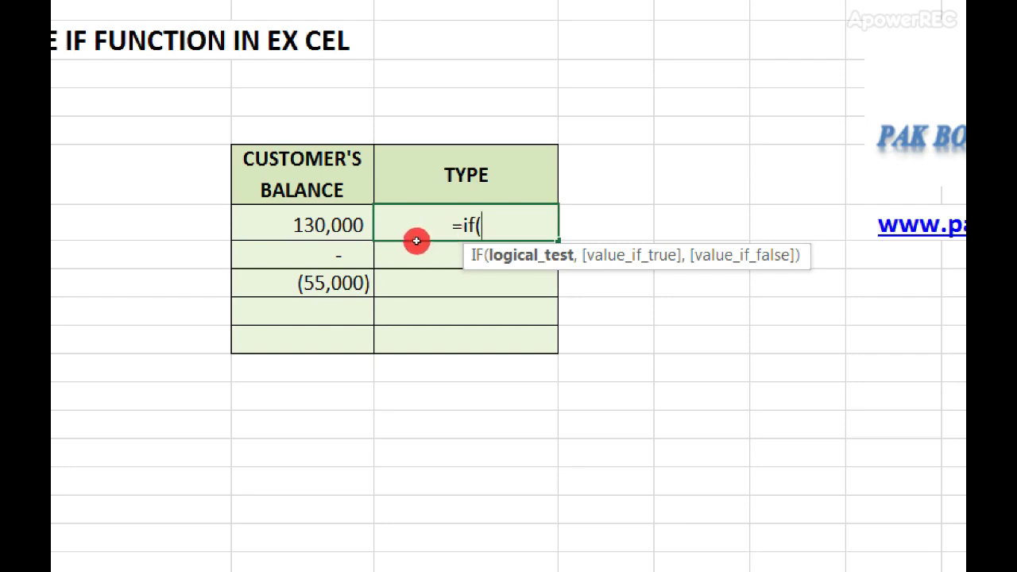
pyautogui.click(364, 207)
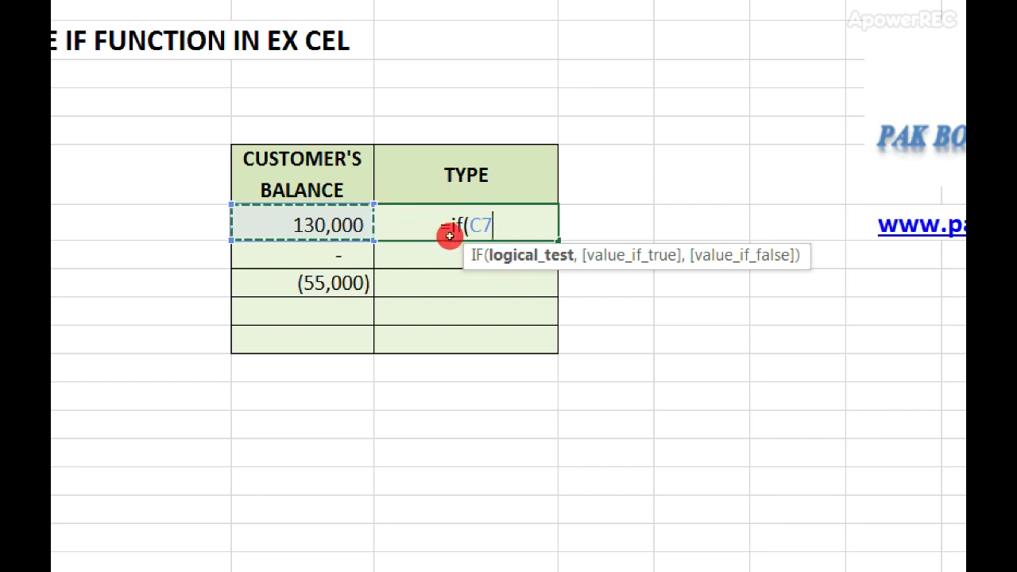
pyautogui.write('>')
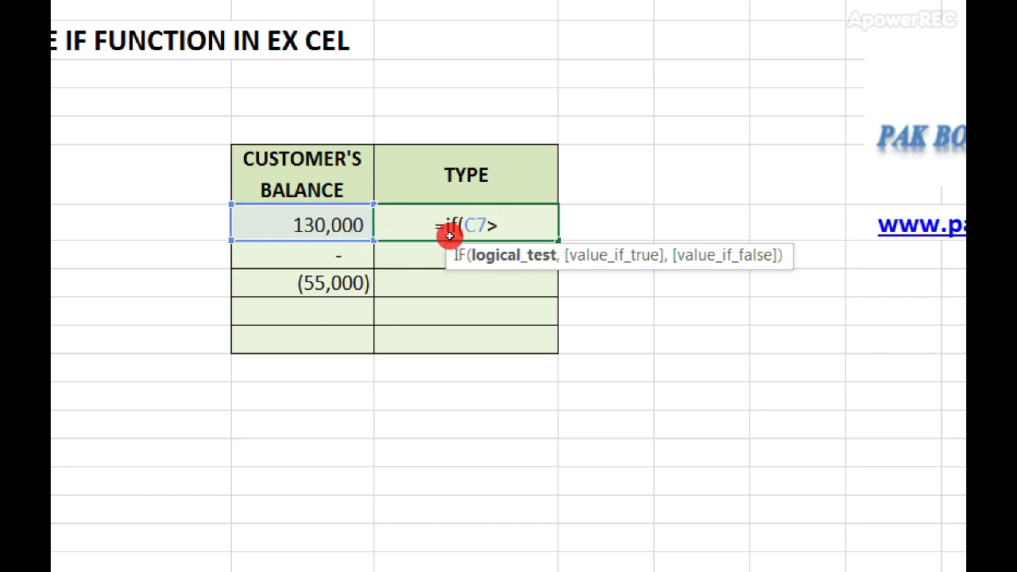
pyautogui.write('0,')
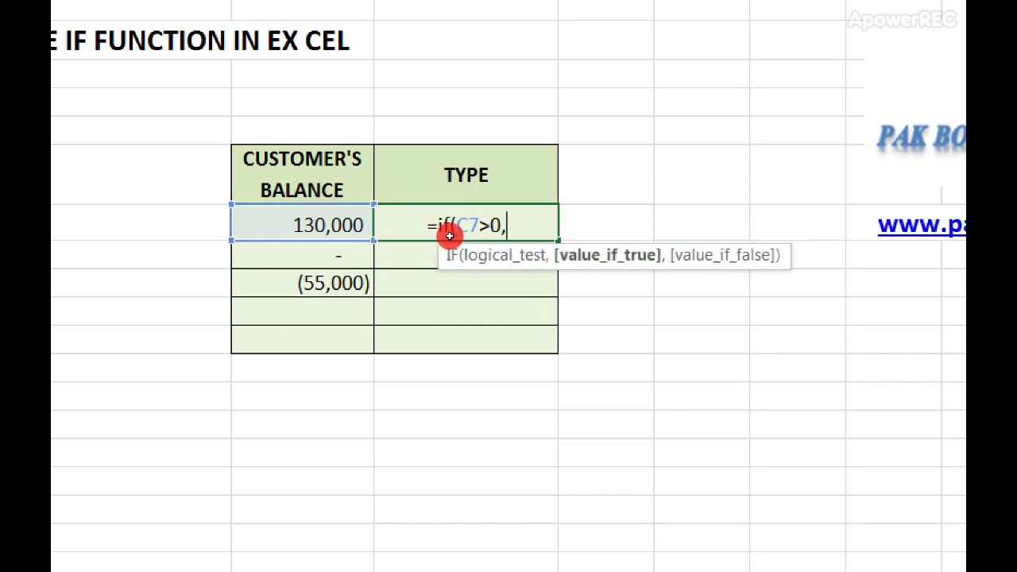
pyautogui.write('"')
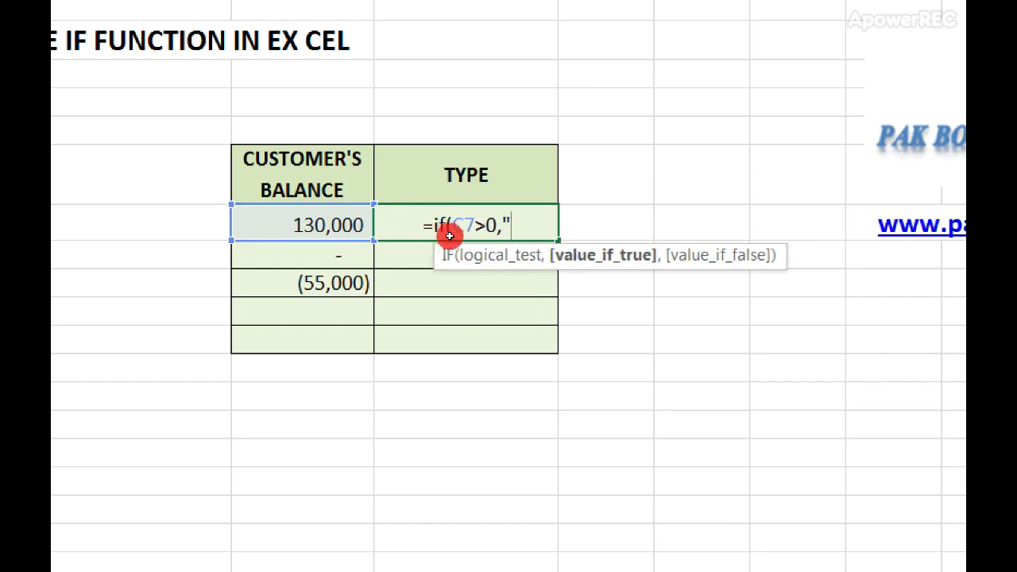
pyautogui.write('RECIE')
pyautogui.press('BackSpace')
pyautogui.press('BackSpace')
pyautogui.write('E')
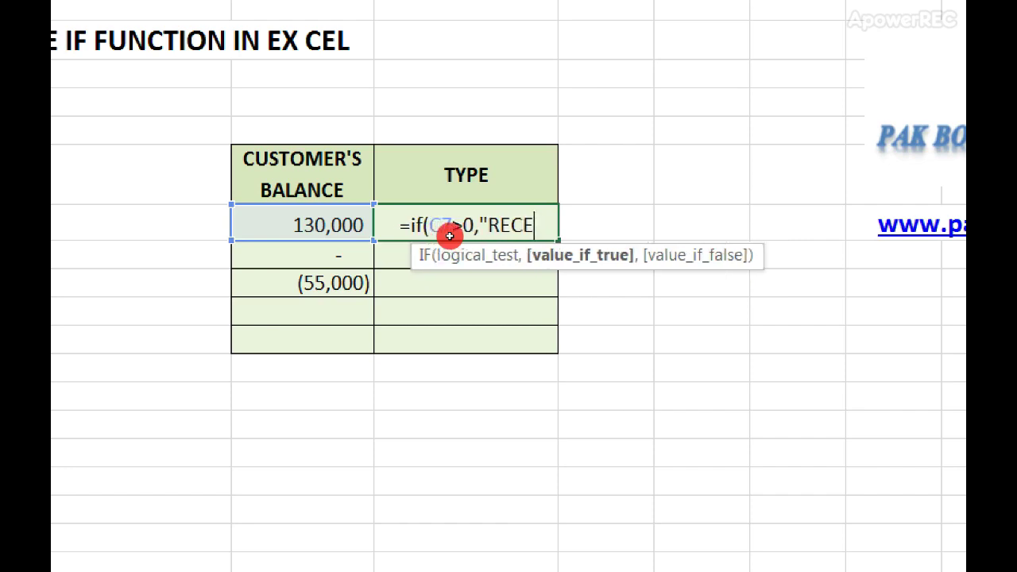
pyautogui.write('IVABLES"')
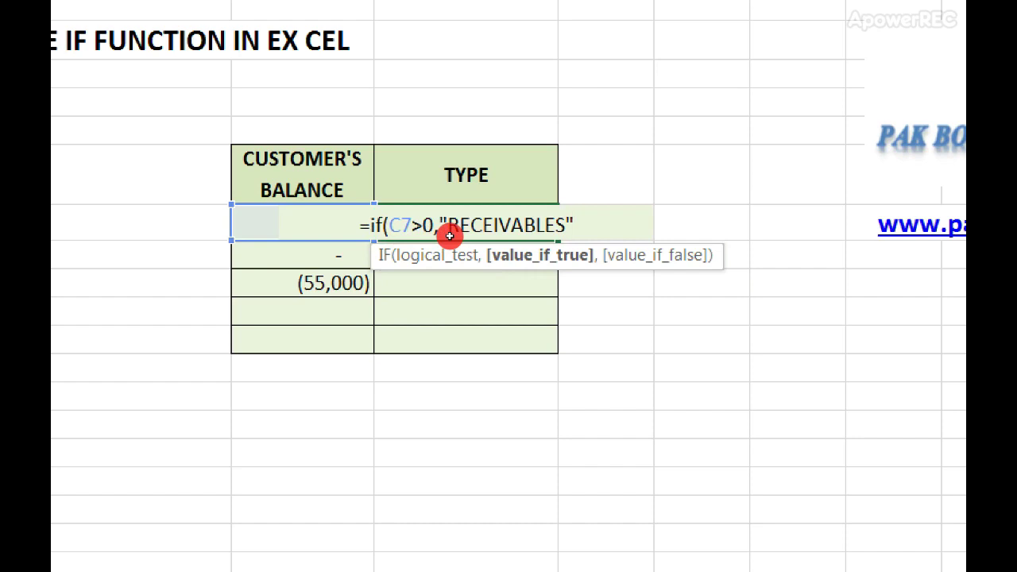
# Step: Nest a second IF as the formula's value-if-false argument, returning "ADV. REC." when C7<0
pyautogui.write(',')
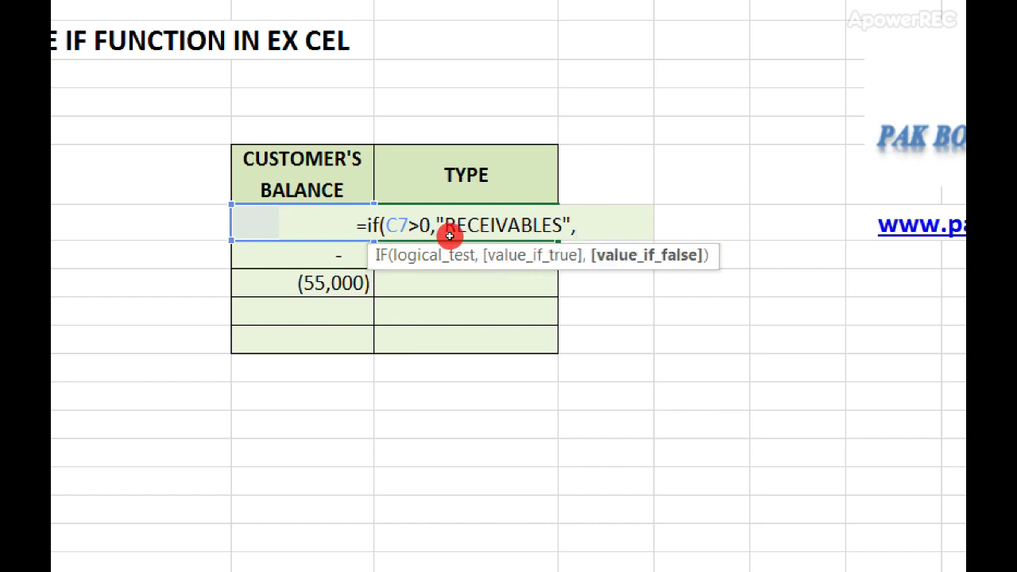
pyautogui.write('IF')
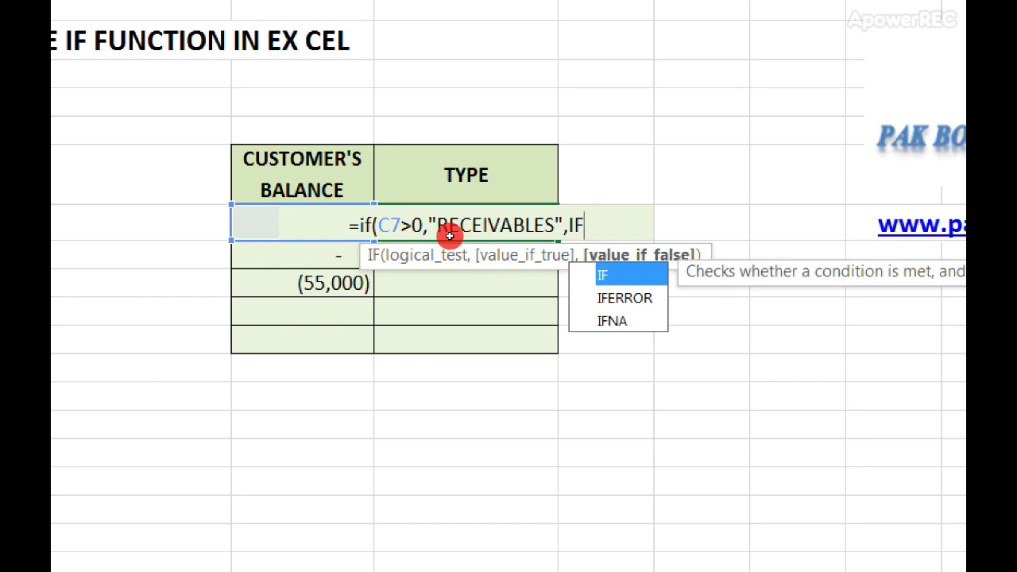
pyautogui.write('(')
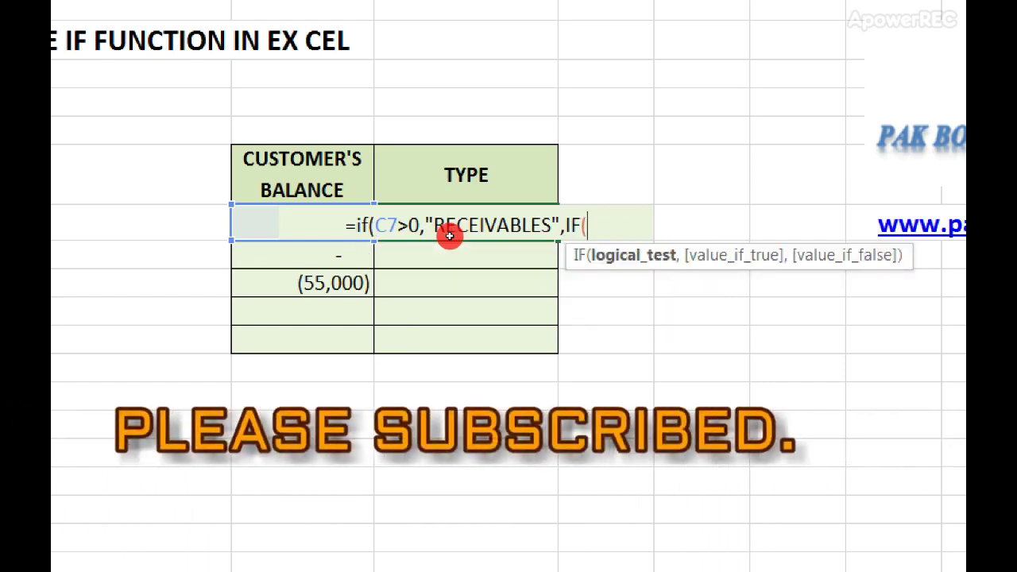
pyautogui.write('C7')
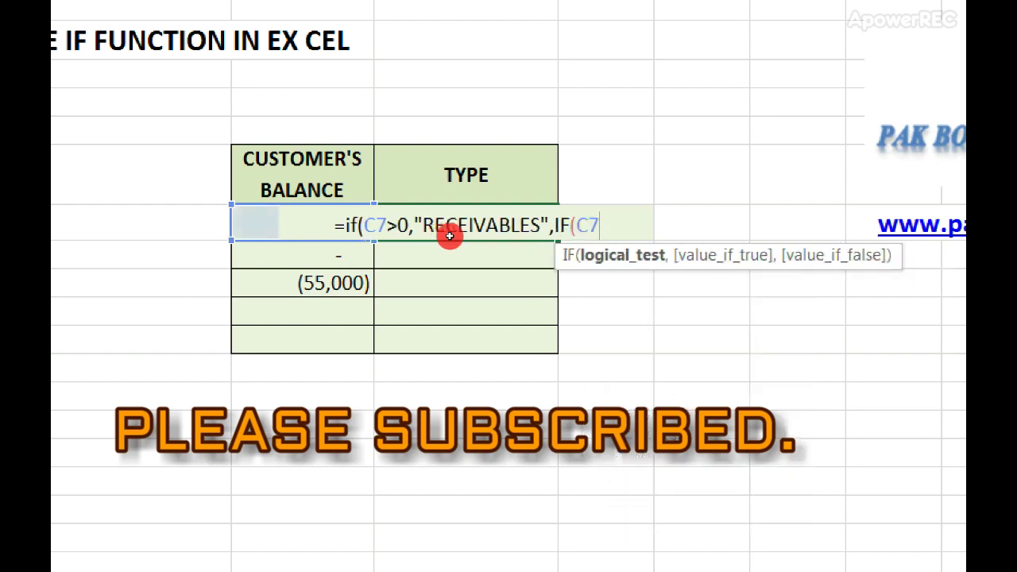
pyautogui.write('<')
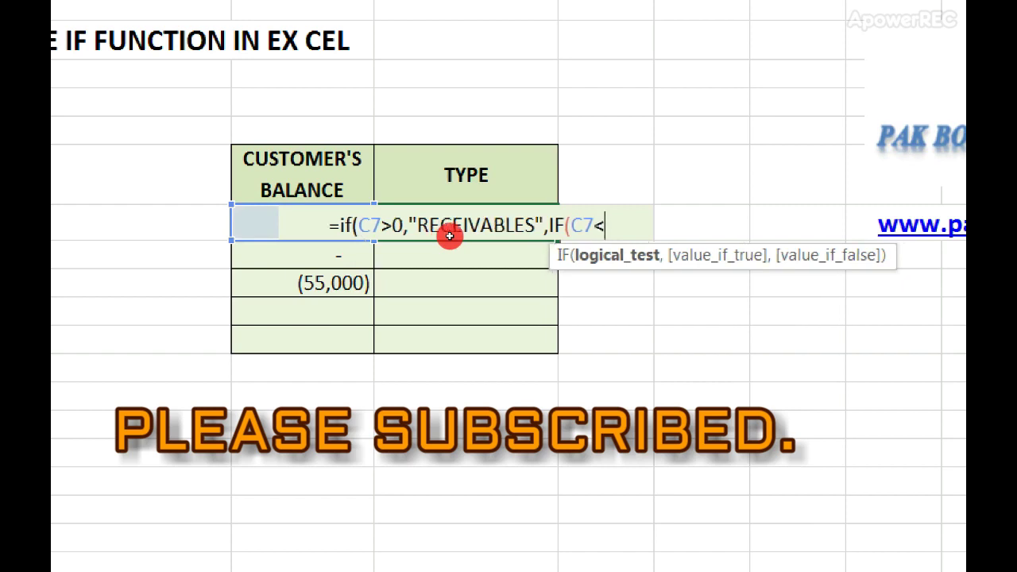
pyautogui.write('0,')
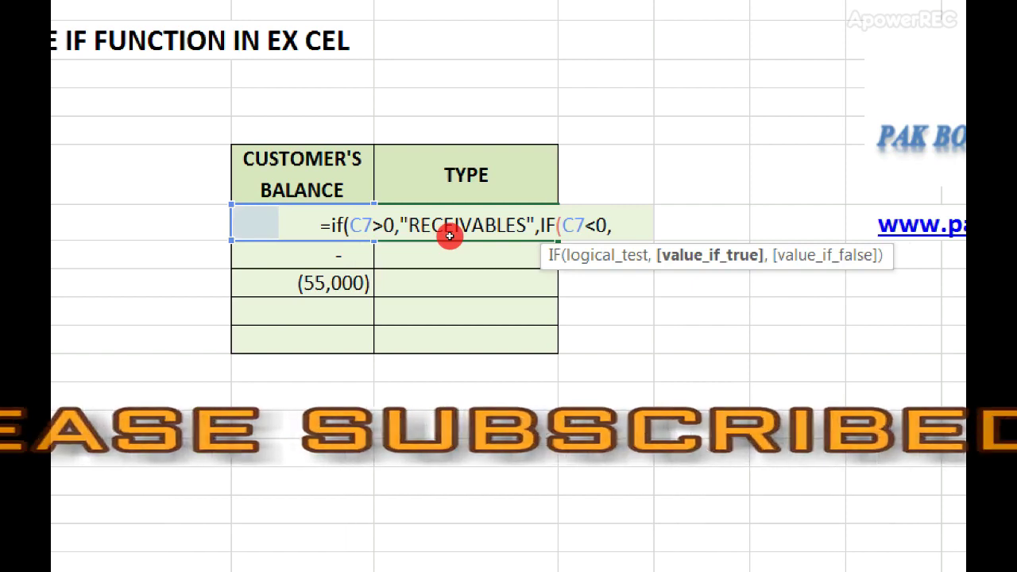
pyautogui.write('"')
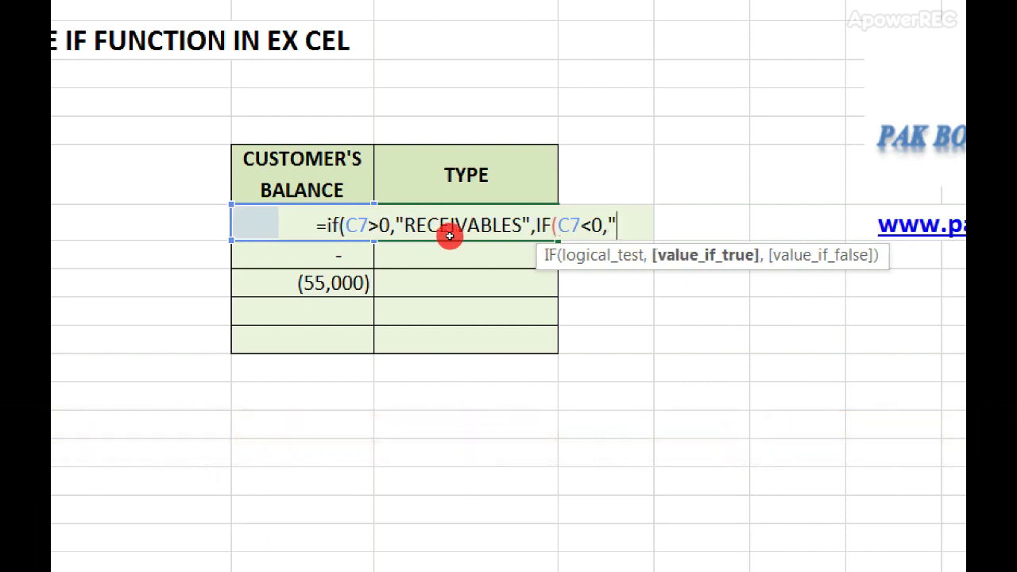
pyautogui.write('AD')
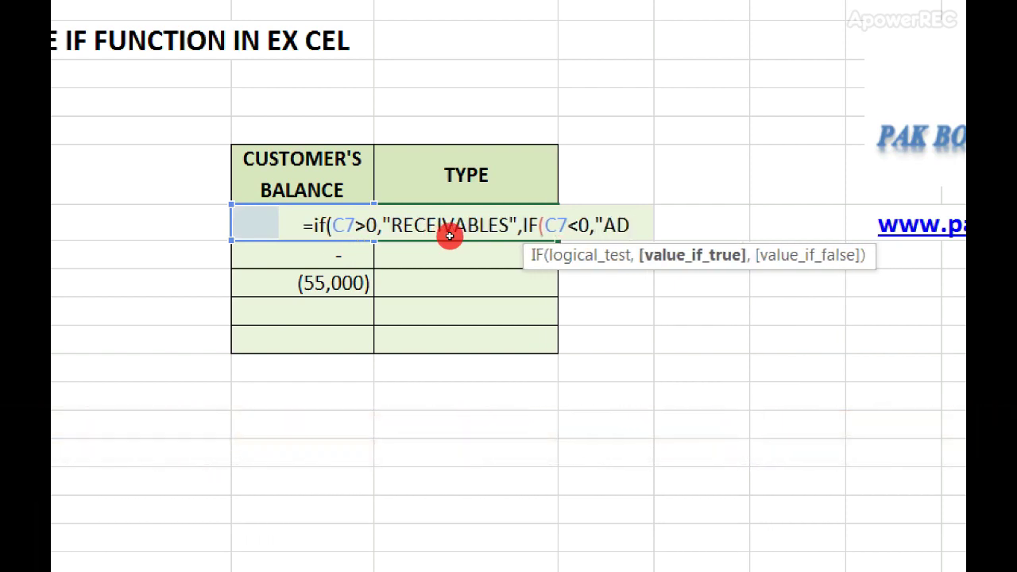
pyautogui.write('V.')
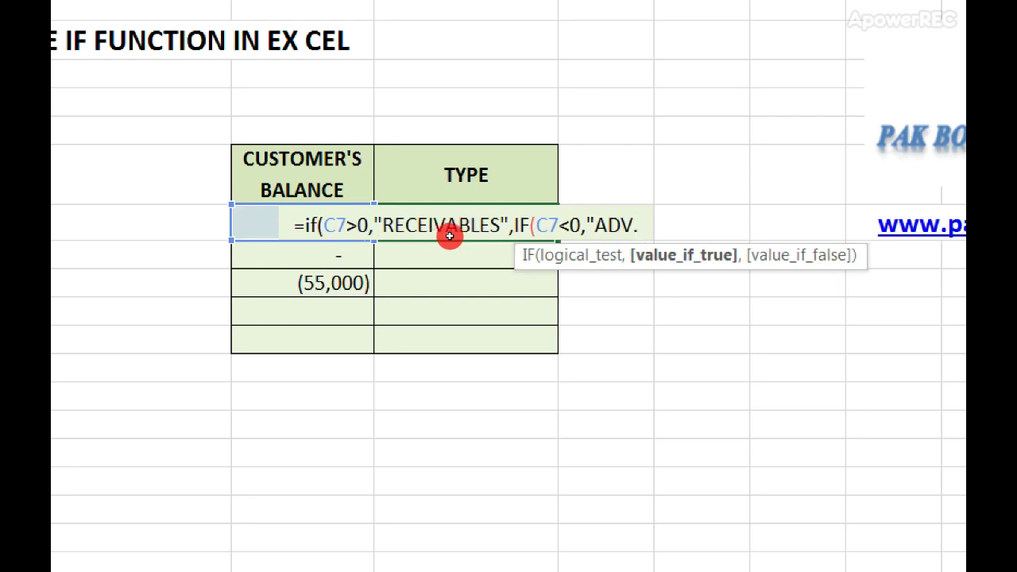
pyautogui.write(' REC')
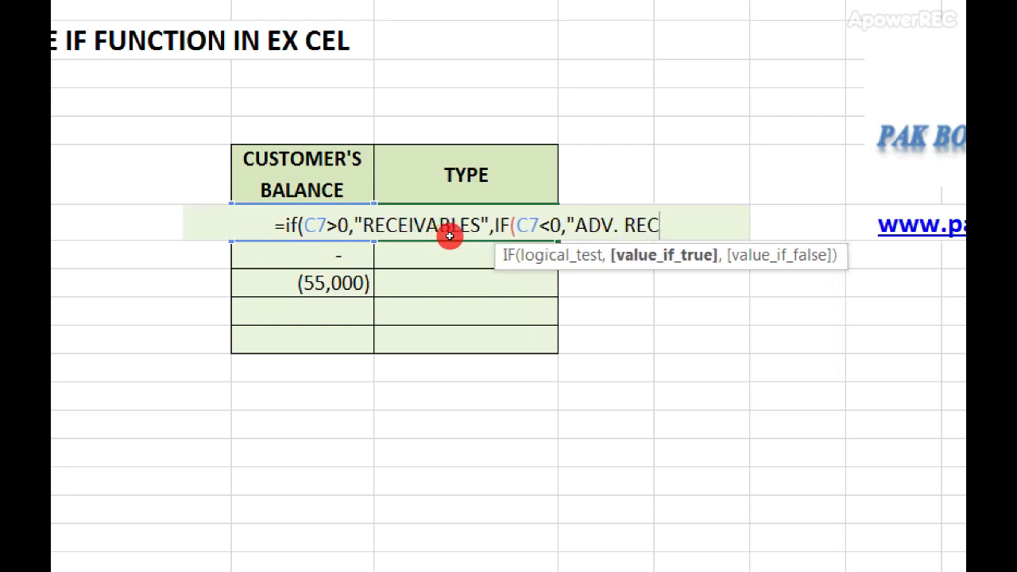
pyautogui.write('.')
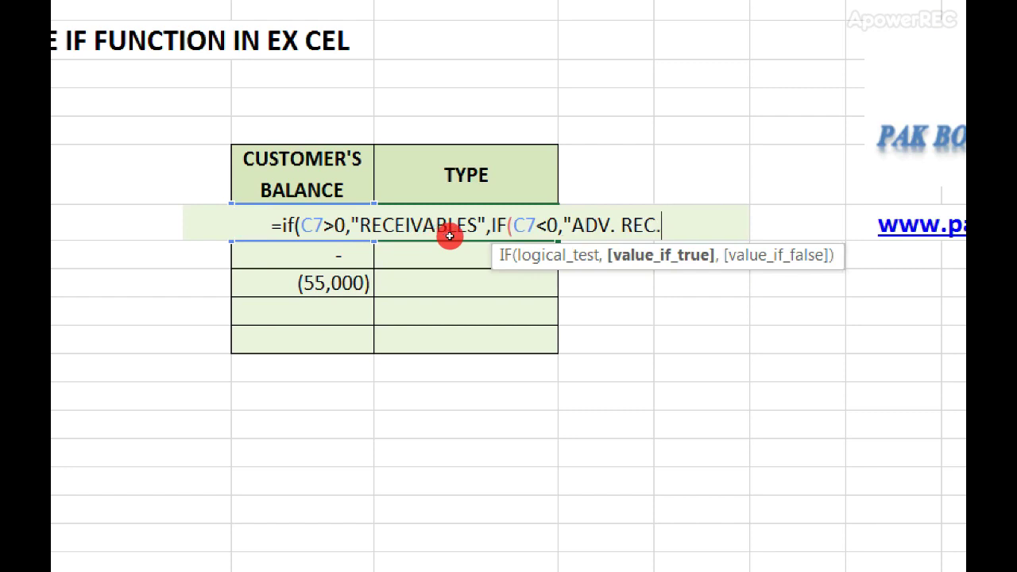
pyautogui.write('"')
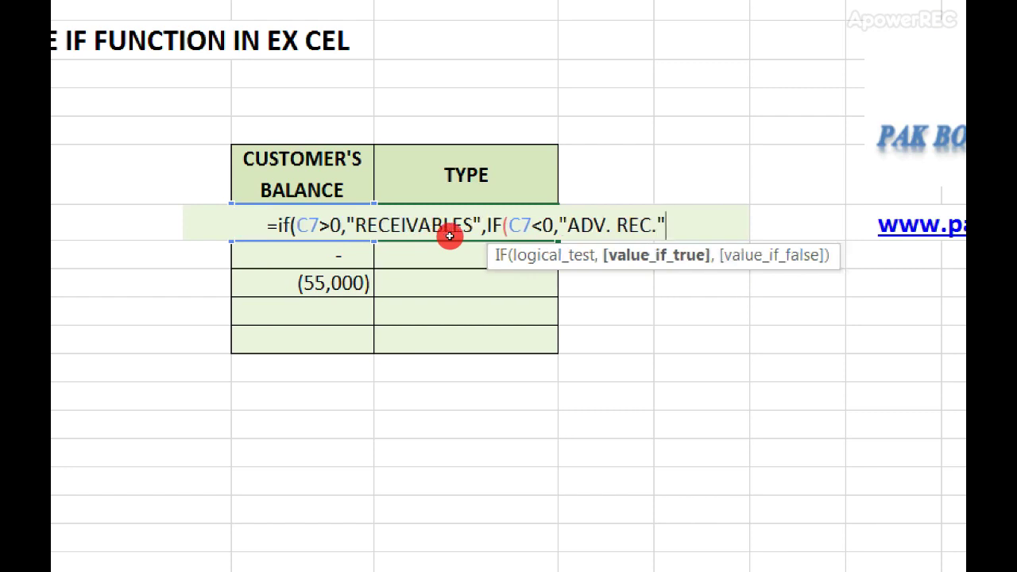
# Step: Nest a third IF that returns "NILL" when C7=0, and complete the formula in D7
pyautogui.write(',')
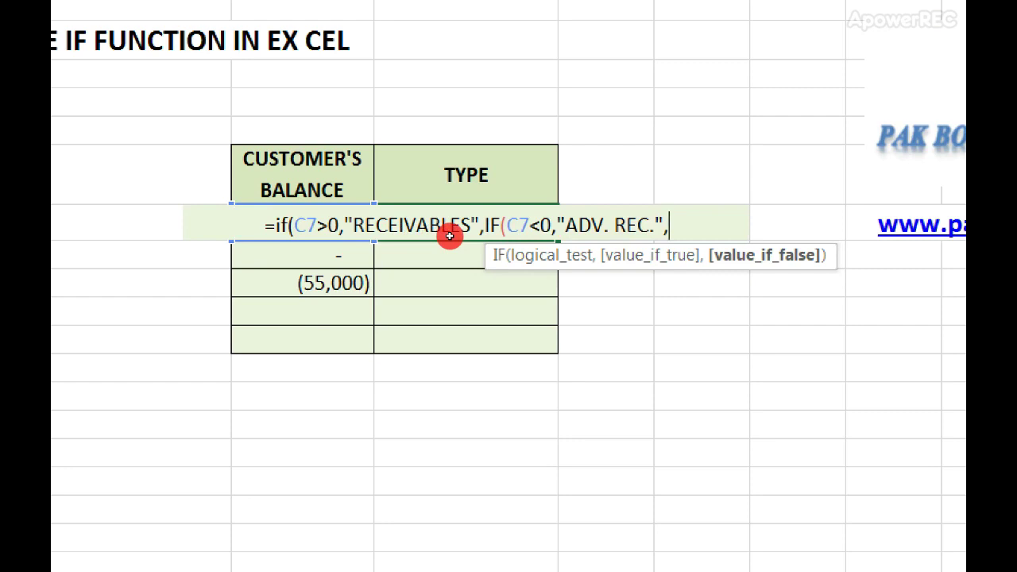
pyautogui.write('IF')
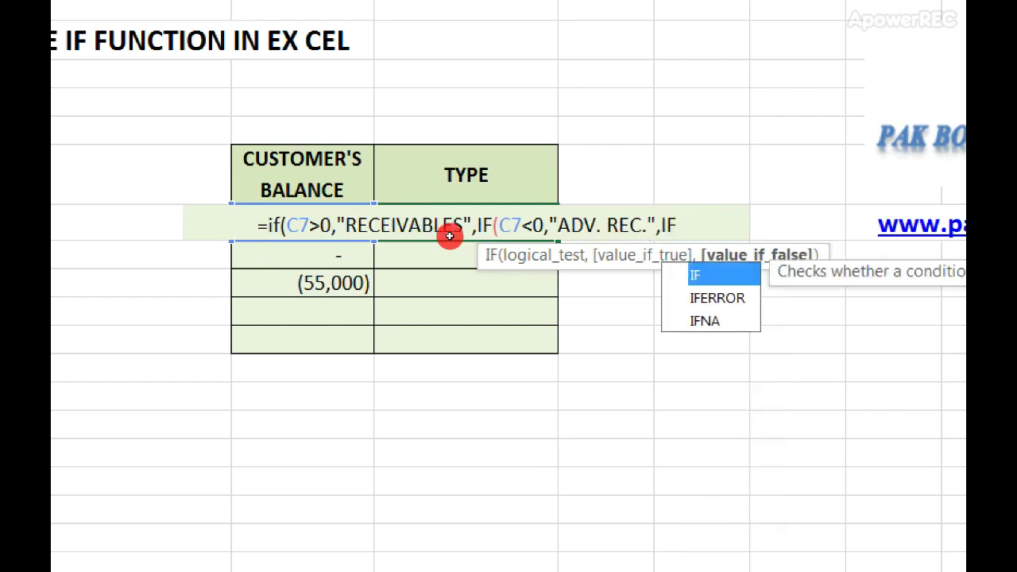
pyautogui.write('(')
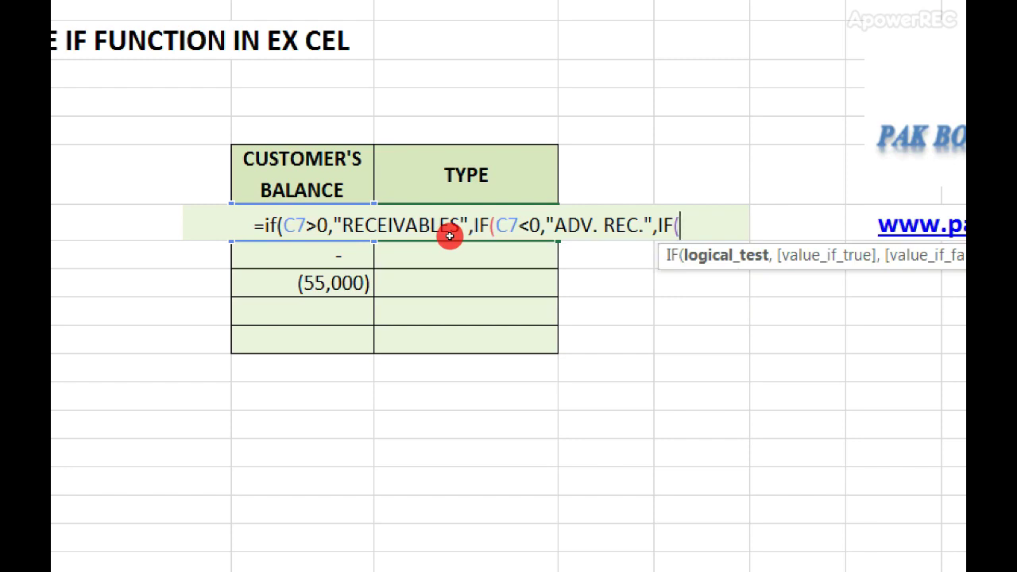
pyautogui.write('C7')
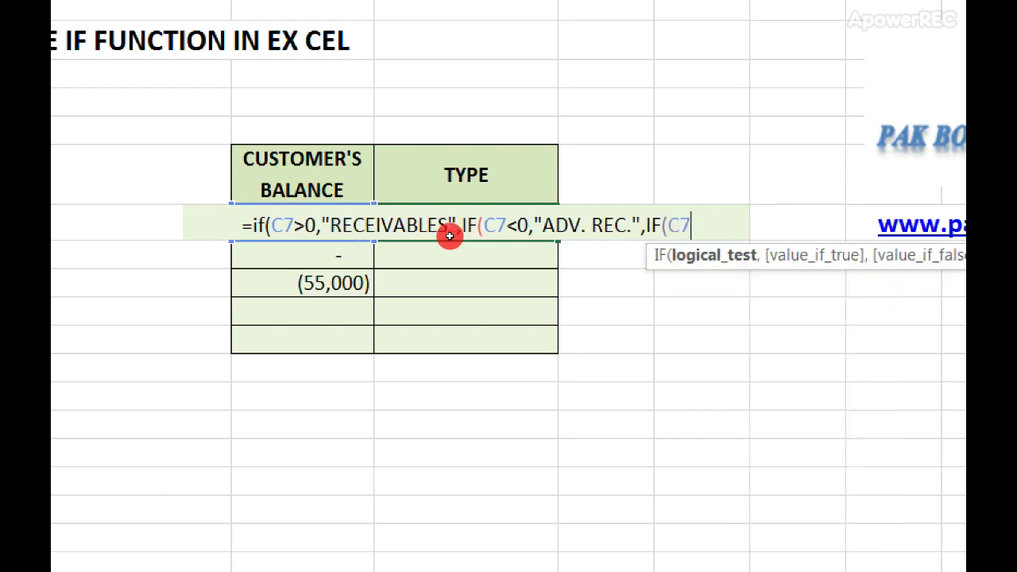
pyautogui.write('=')
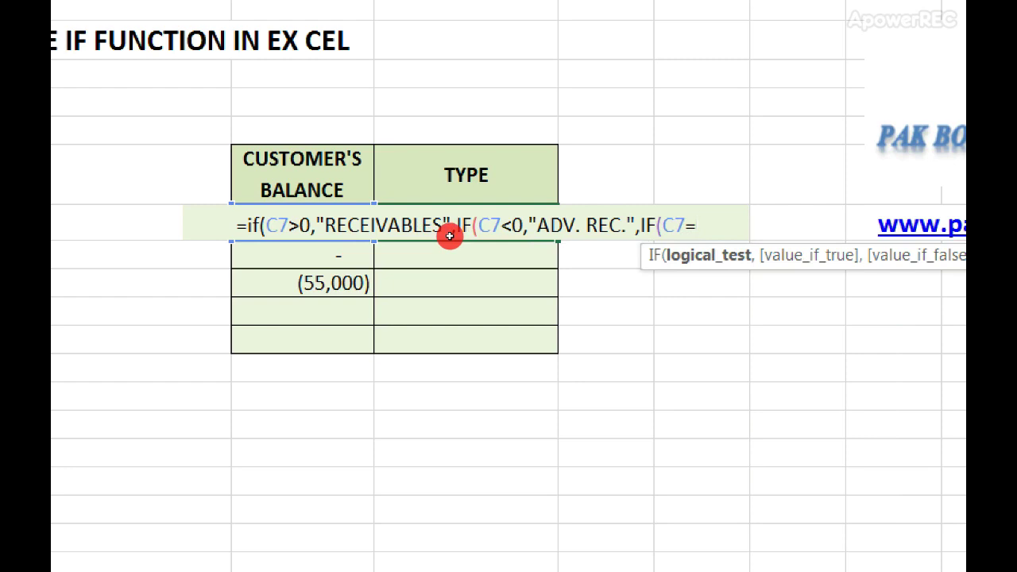
pyautogui.write('0,"')
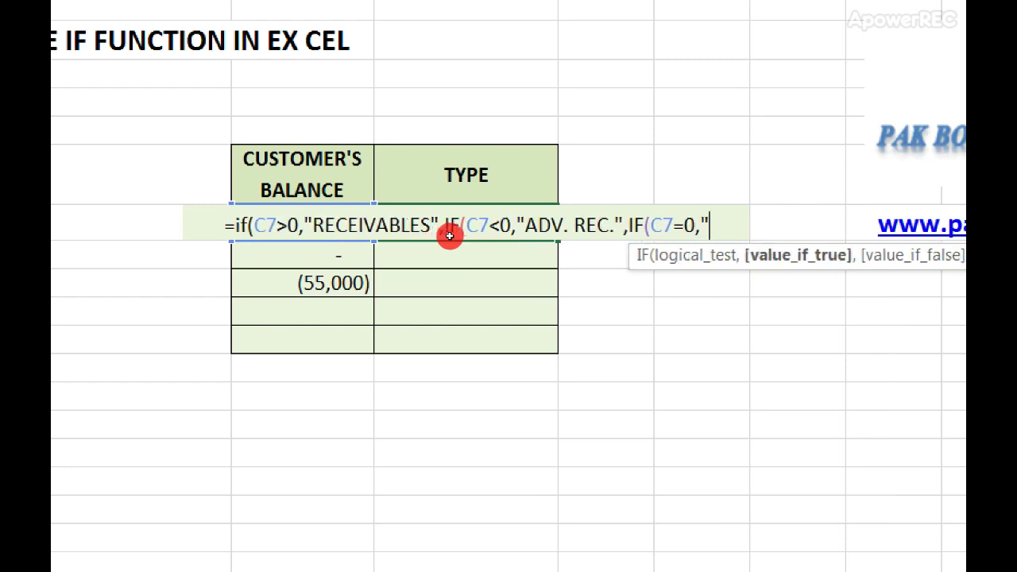
pyautogui.write('NILL"')
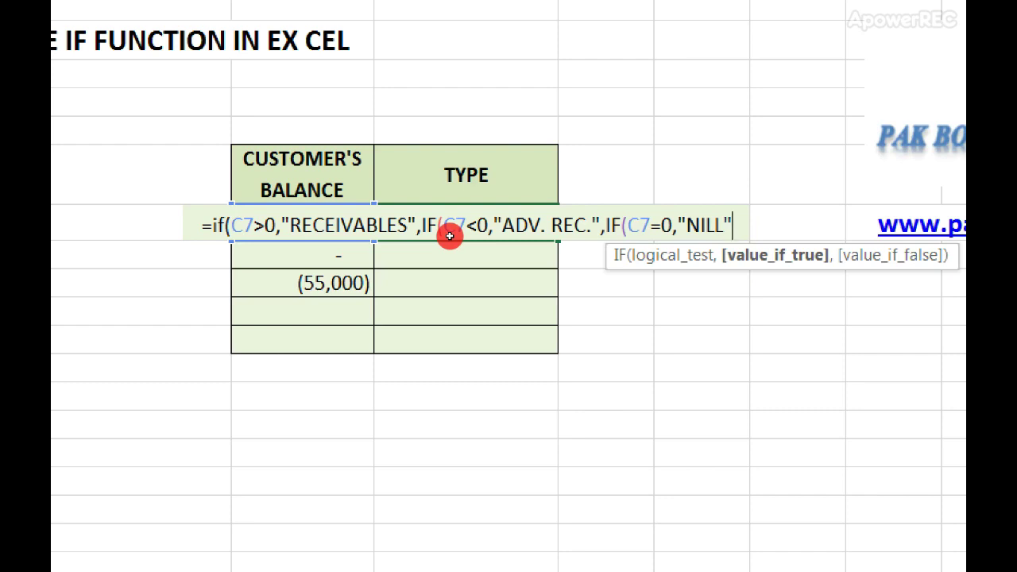
pyautogui.write(')')
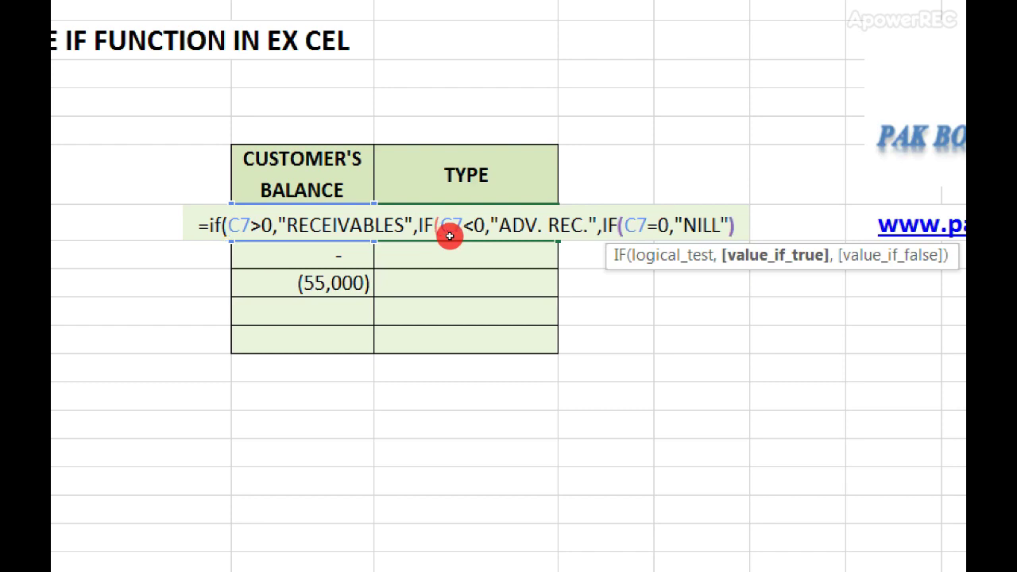
pyautogui.write('))')
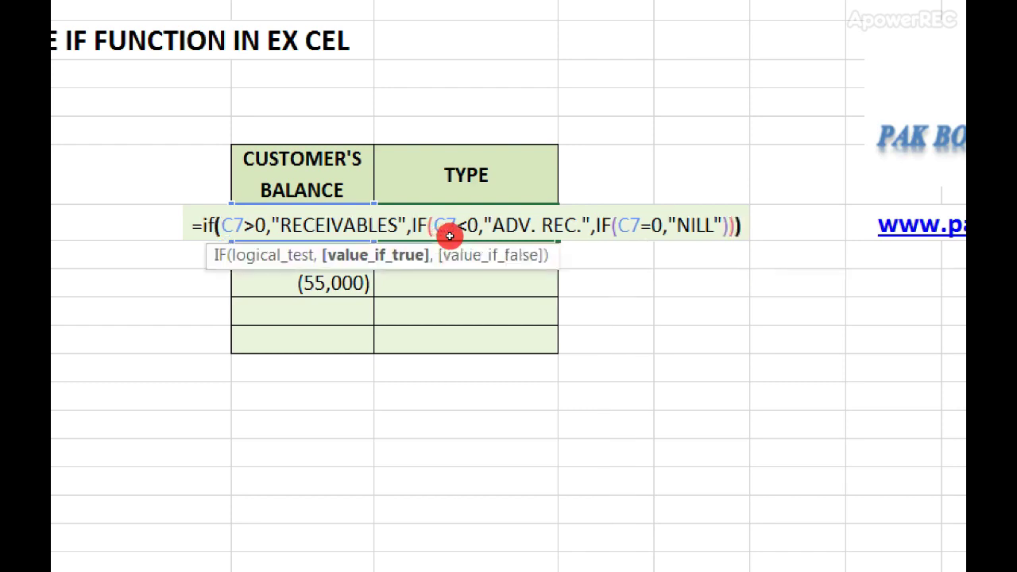
pyautogui.press('Return')
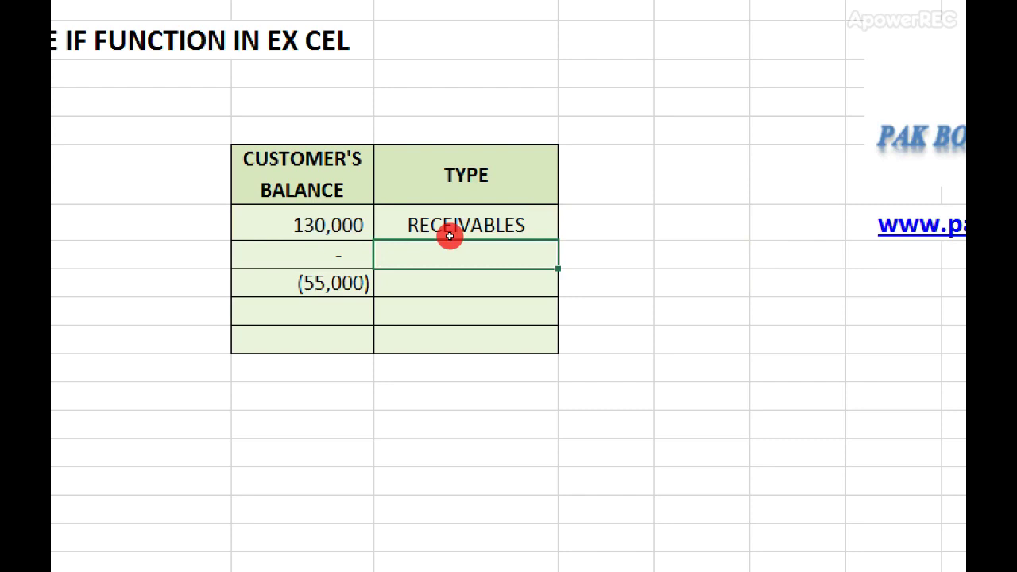
# Step: Copy the Type formula from D7 into D8 and D9
pyautogui.press('Up')
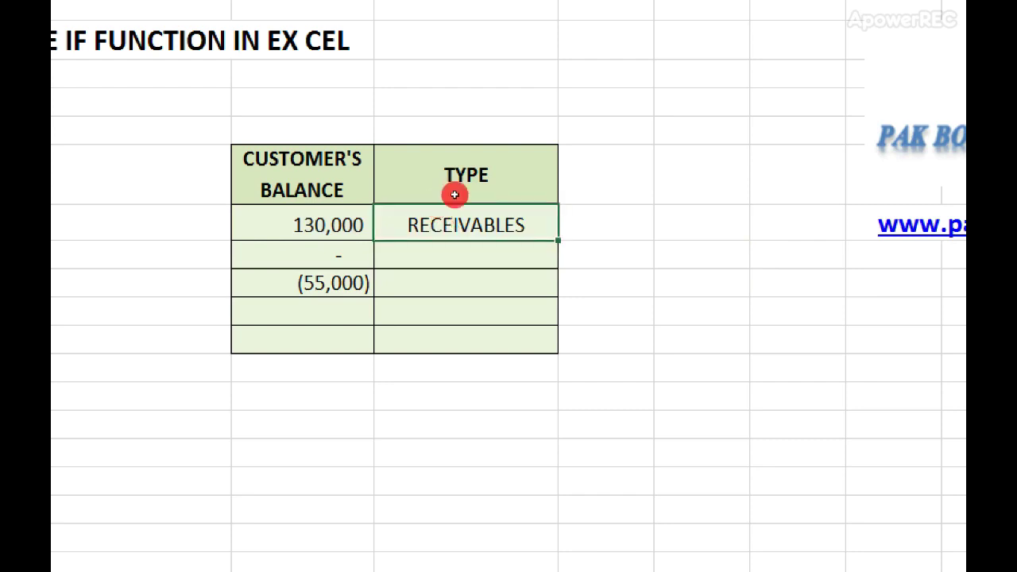
pyautogui.hotkey('ctrl', 'c')
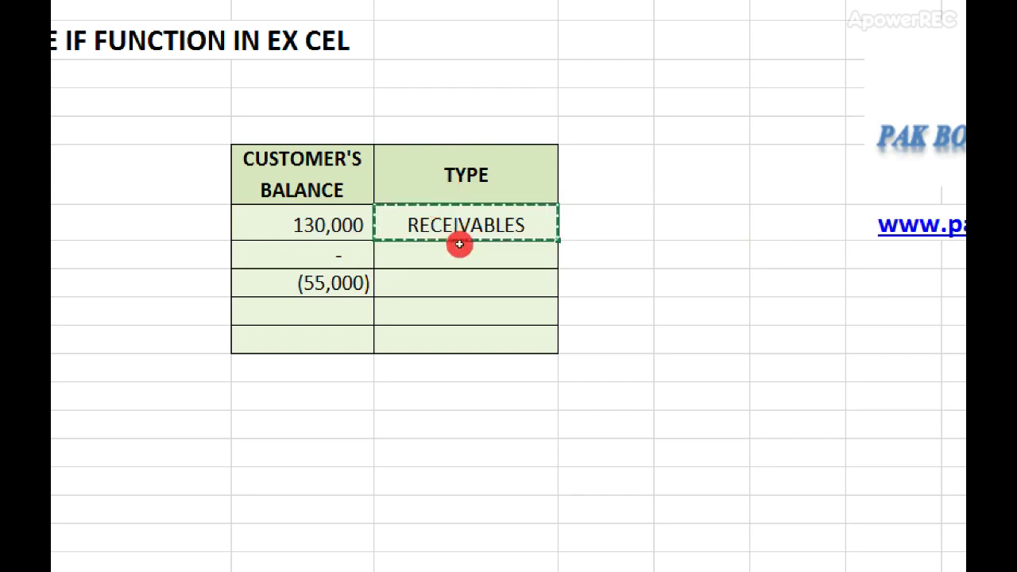
pyautogui.click(459, 245)
pyautogui.hotkey('shift', 'Down')
pyautogui.hotkey('shift', 'Down')
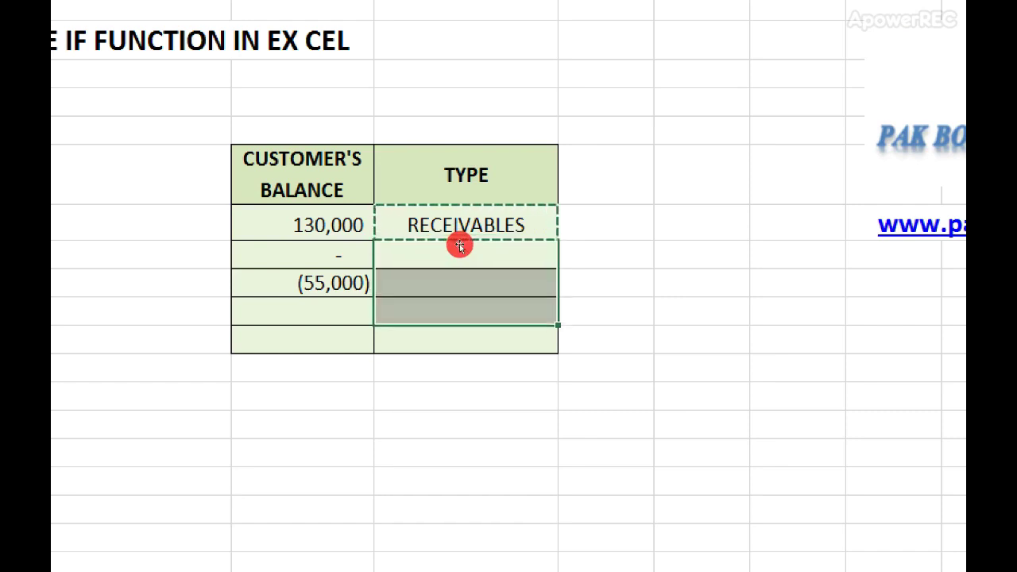
pyautogui.hotkey('shift', 'Up')
pyautogui.hotkey('ctrl', 'v')
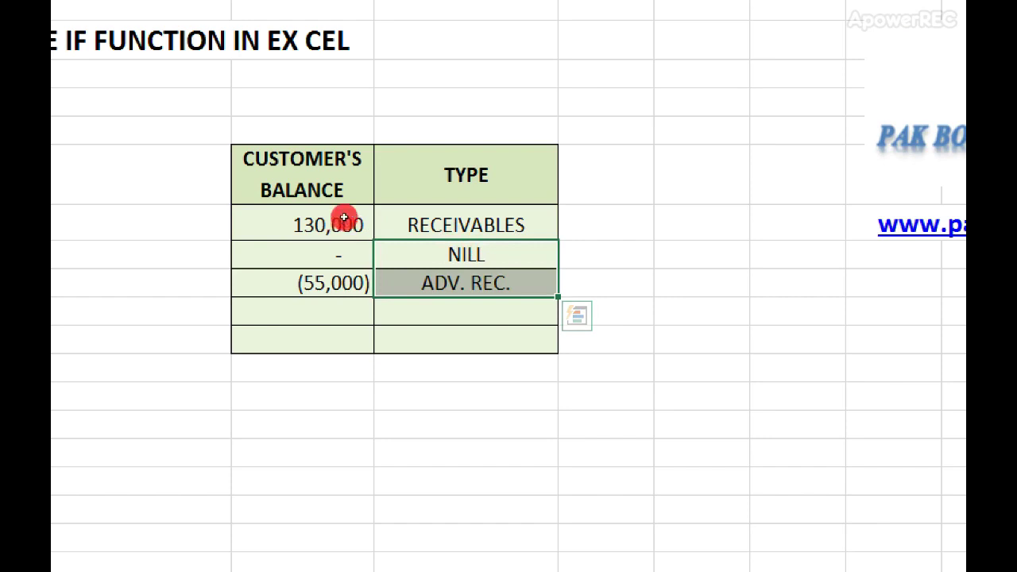
# Step: Compare the customer balances with the types returned beside them
pyautogui.click(337, 241)
pyautogui.press('Down')
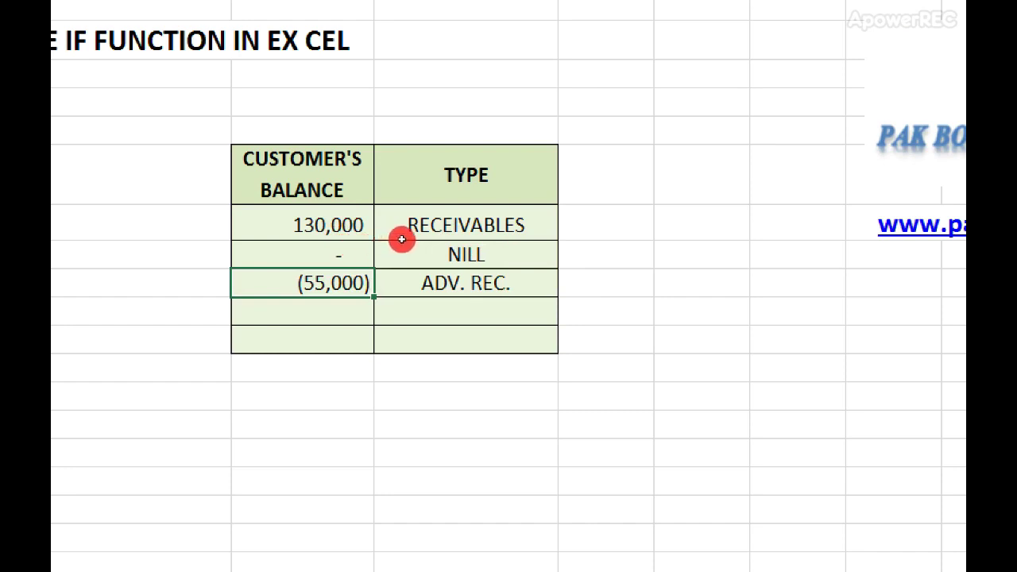
pyautogui.press('Down')
pyautogui.press('Right')
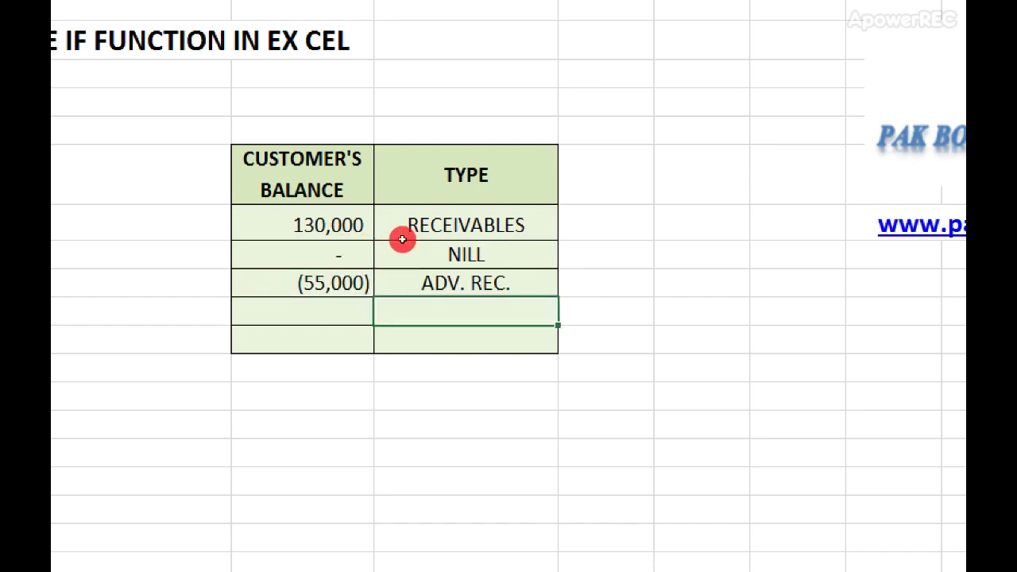
pyautogui.press('Up')
pyautogui.press('Left')
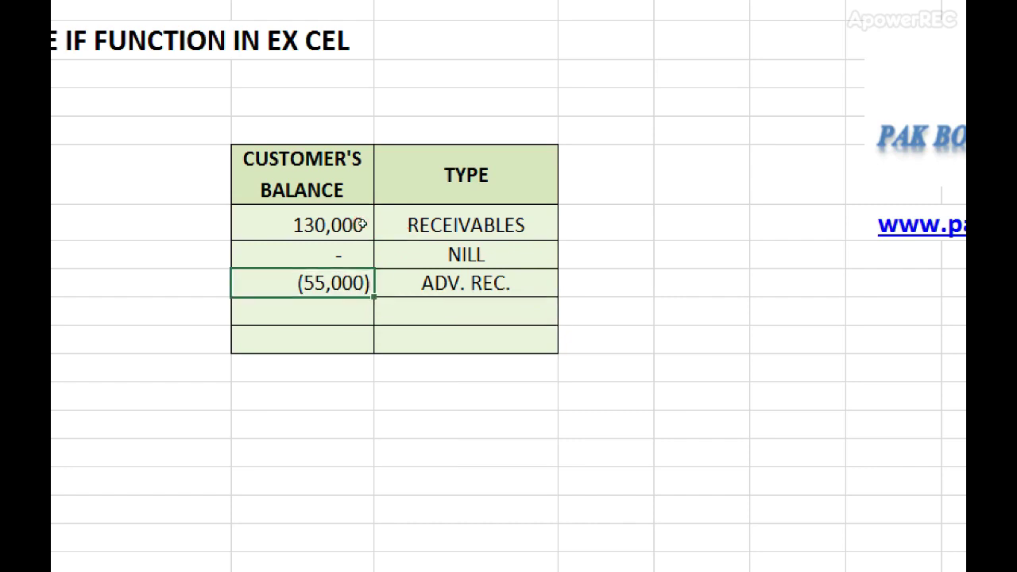
# Step: Clear the balance in C9 to test its Type formula, and undo the deletion
pyautogui.click(361, 225)
pyautogui.press('Delete')
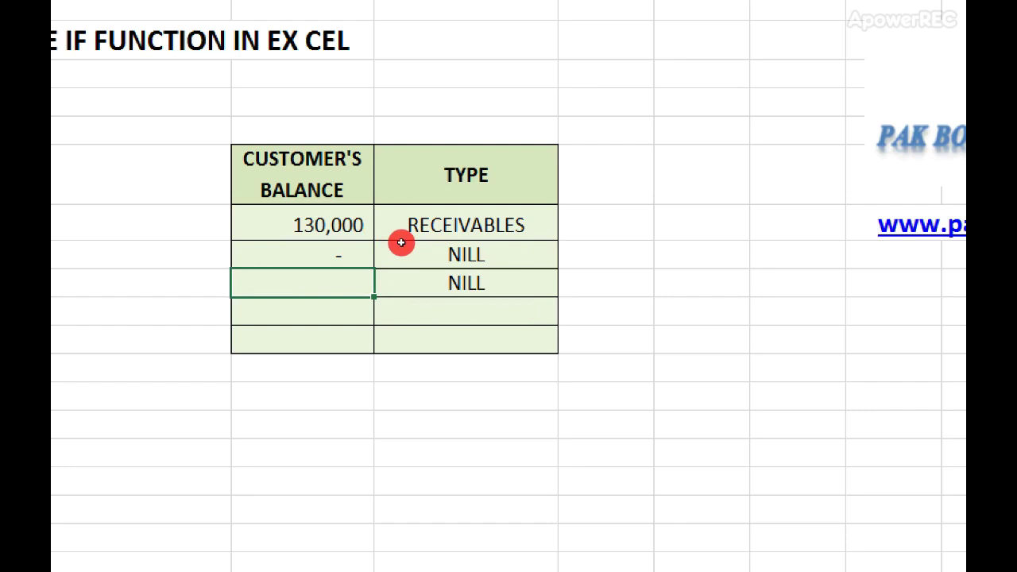
pyautogui.hotkey('ctrl', 'z')
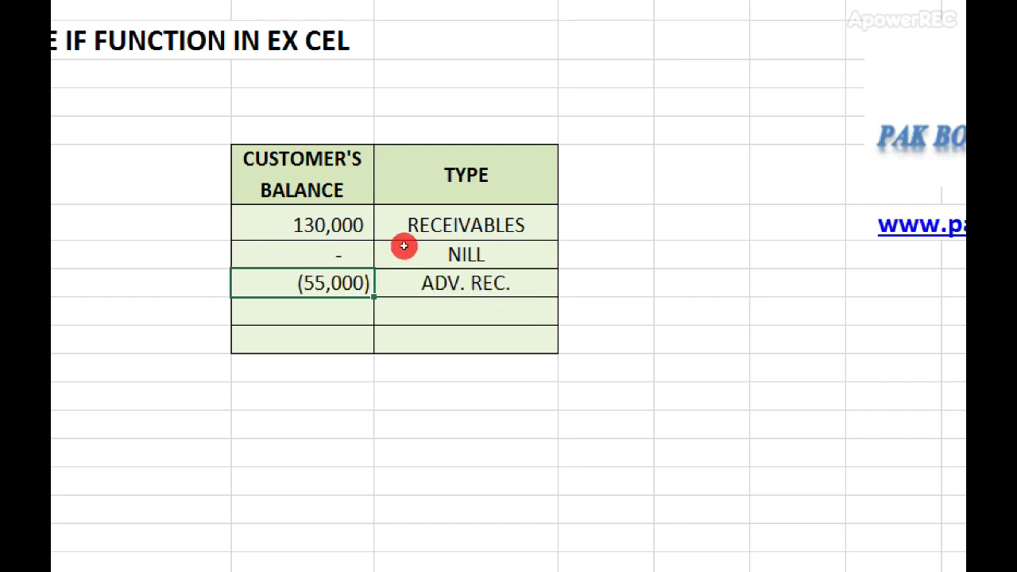
pyautogui.click(433, 335)
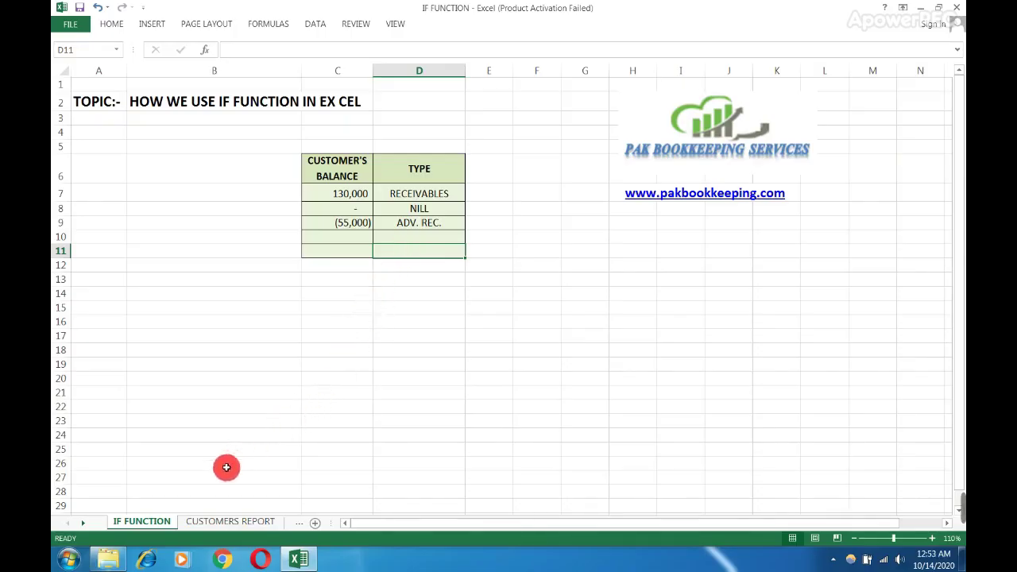
# Step: Examine the sales, payments and nested IF formulas of the Receivable / Nill / Adv.Rec. column on the CUSTOMERS REPORT sheet
pyautogui.click(227, 522)
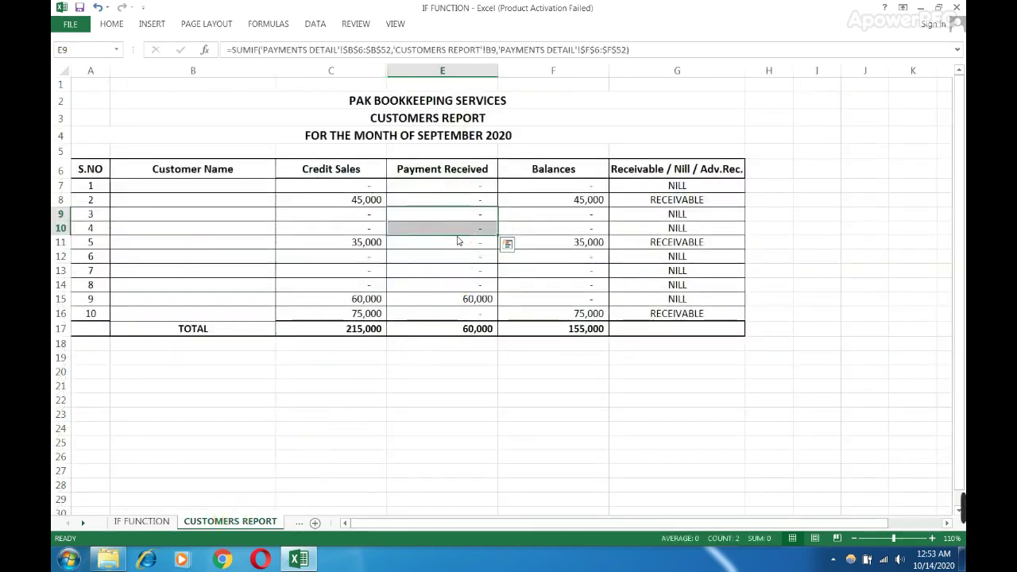
pyautogui.moveTo(245, 186); pyautogui.dragTo(640, 325)
pyautogui.click(676, 271)
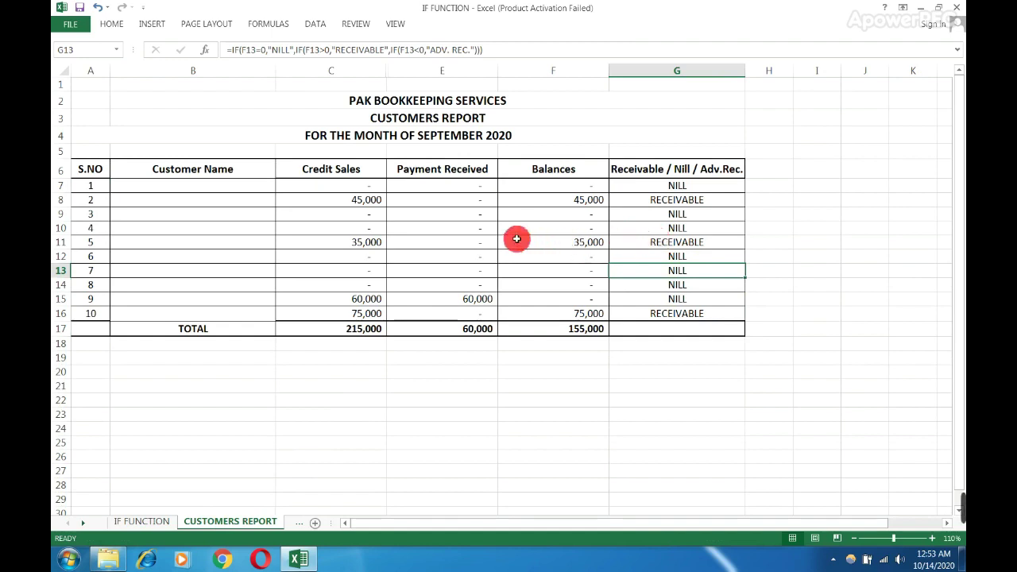
pyautogui.click(429, 228)
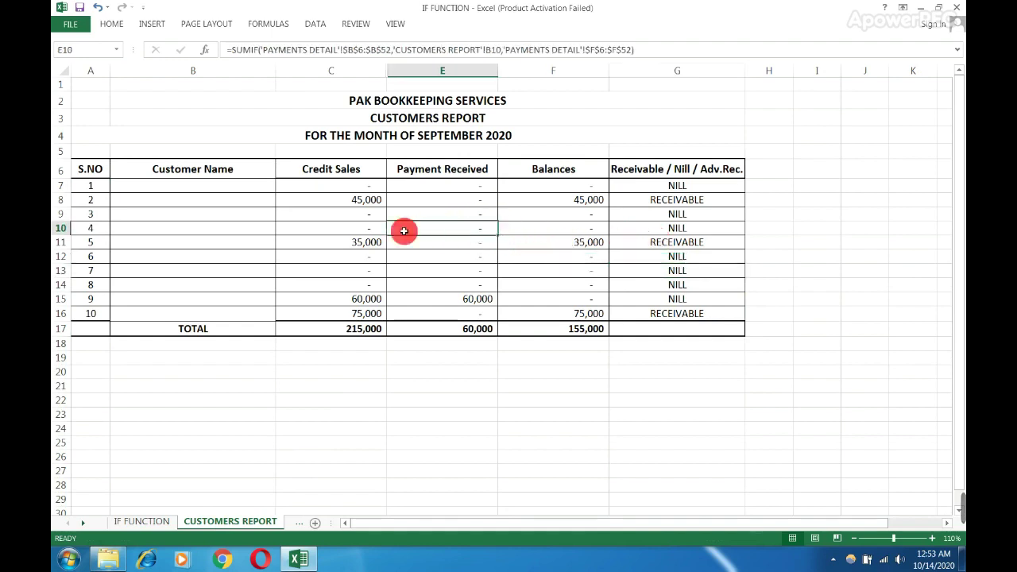
pyautogui.click(372, 241)
pyautogui.moveTo(351, 184); pyautogui.dragTo(431, 311)
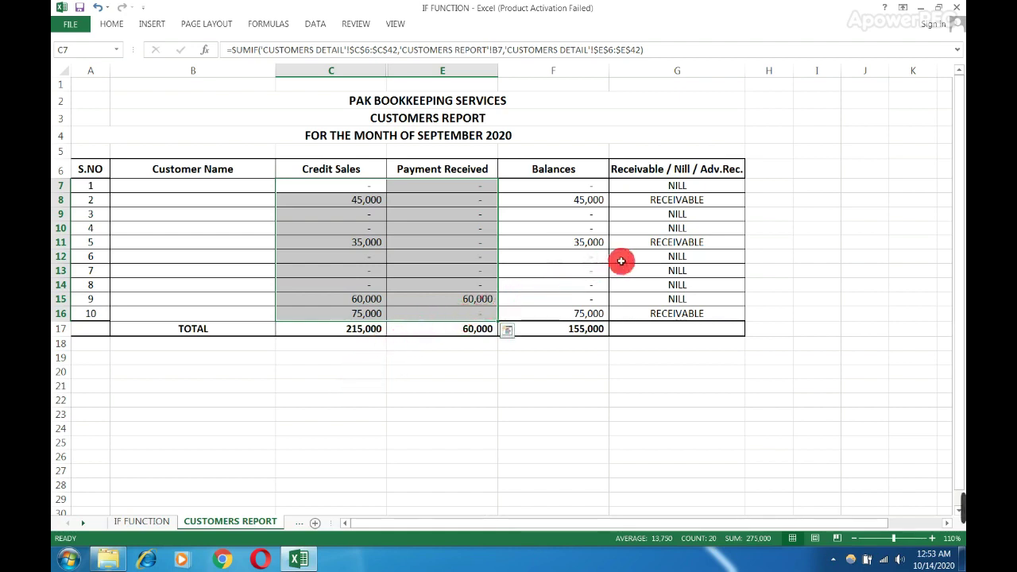
pyautogui.click(656, 255)
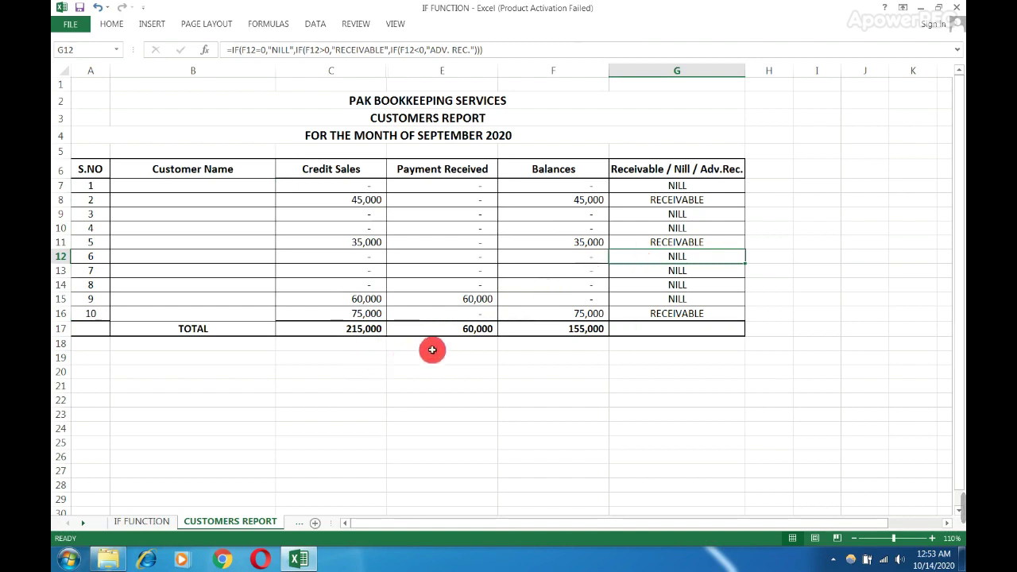
pyautogui.moveTo(675, 271); pyautogui.dragTo(676, 315)
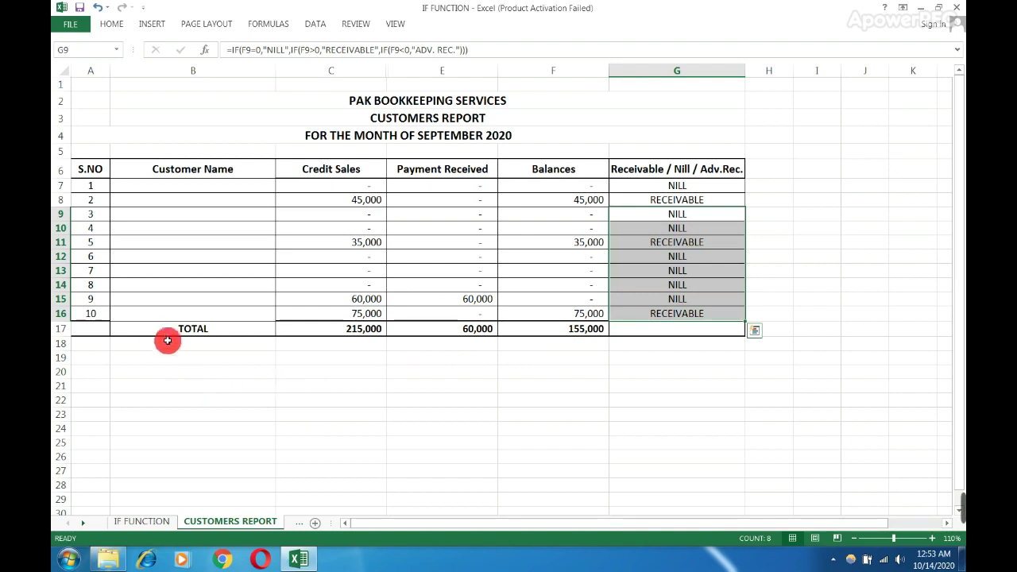
# Step: Return to the IF FUNCTION sheet and copy the balance and Type formula from C9:D9 into row 10
pyautogui.click(140, 521)
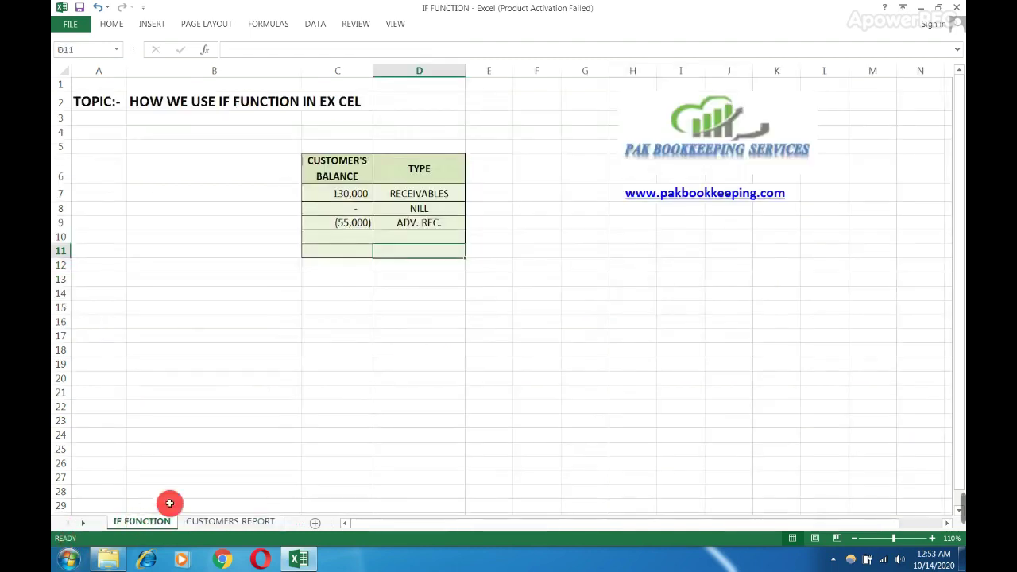
pyautogui.click(377, 278)
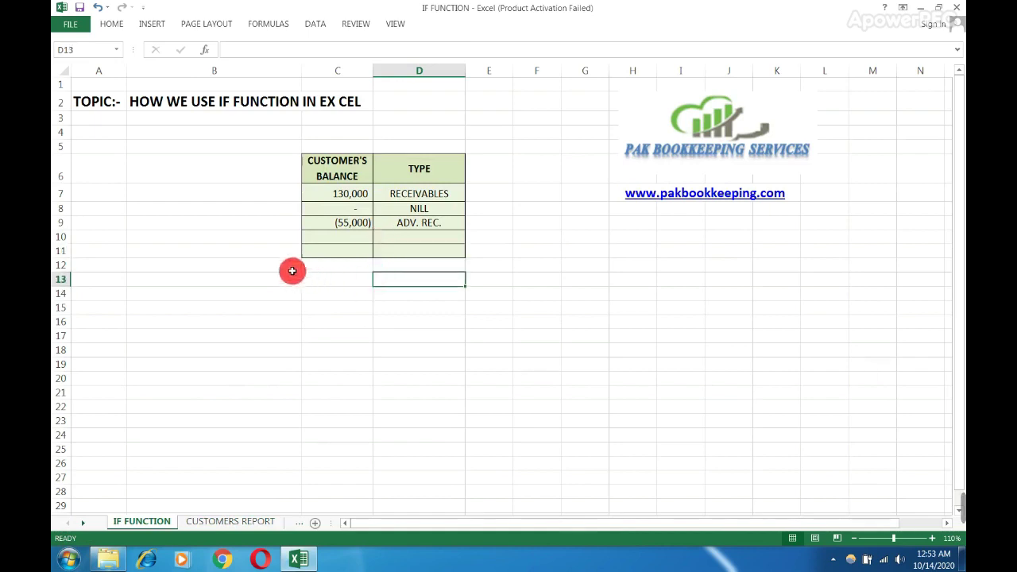
pyautogui.click(203, 194)
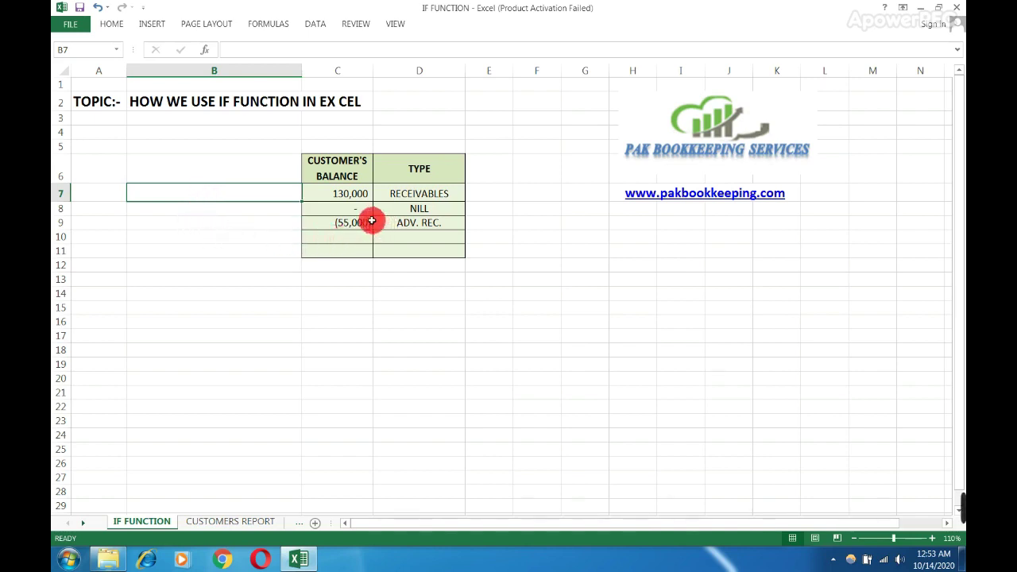
pyautogui.moveTo(352, 221); pyautogui.dragTo(392, 231)
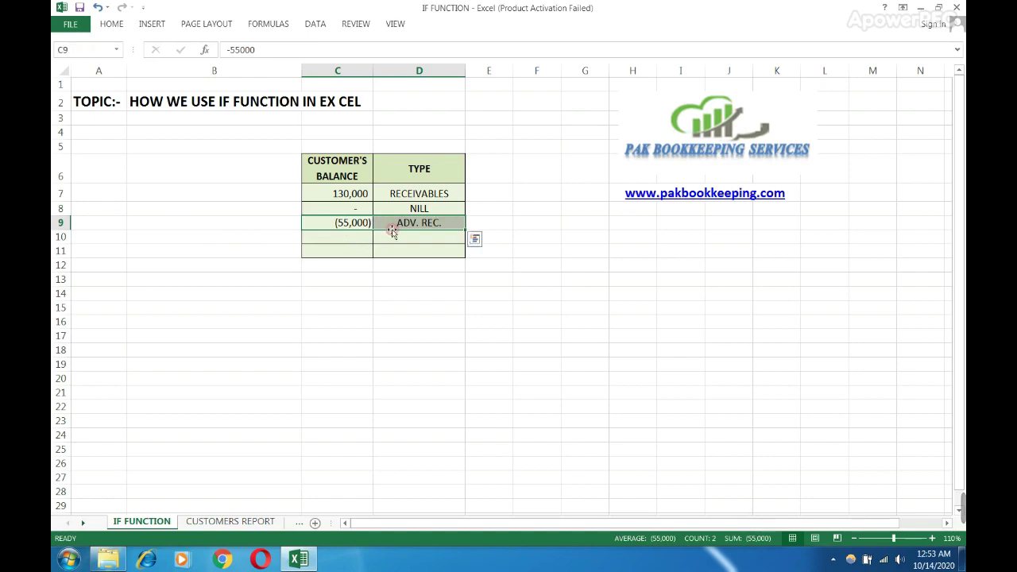
pyautogui.hotkey('ctrl', 'c')
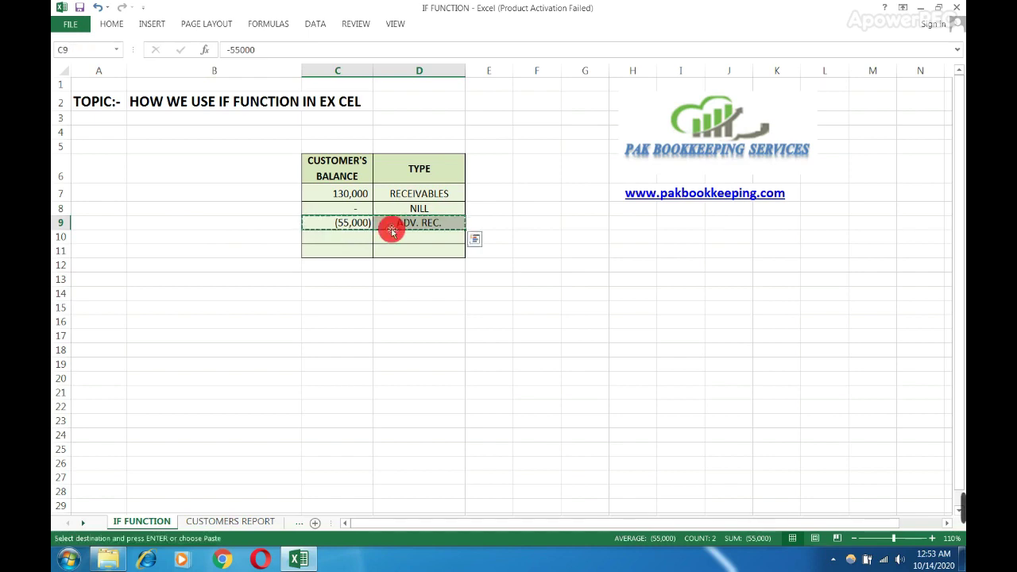
pyautogui.press('Down')
pyautogui.press('Return')
# Step: Set the customer balance in C10 to 45,000
pyautogui.press('Left')
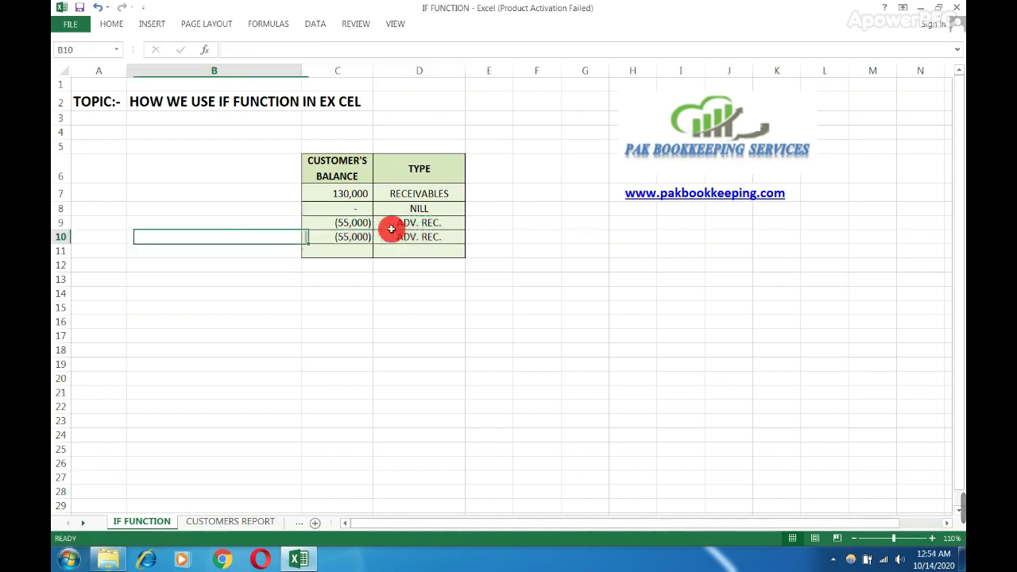
pyautogui.press('Right')
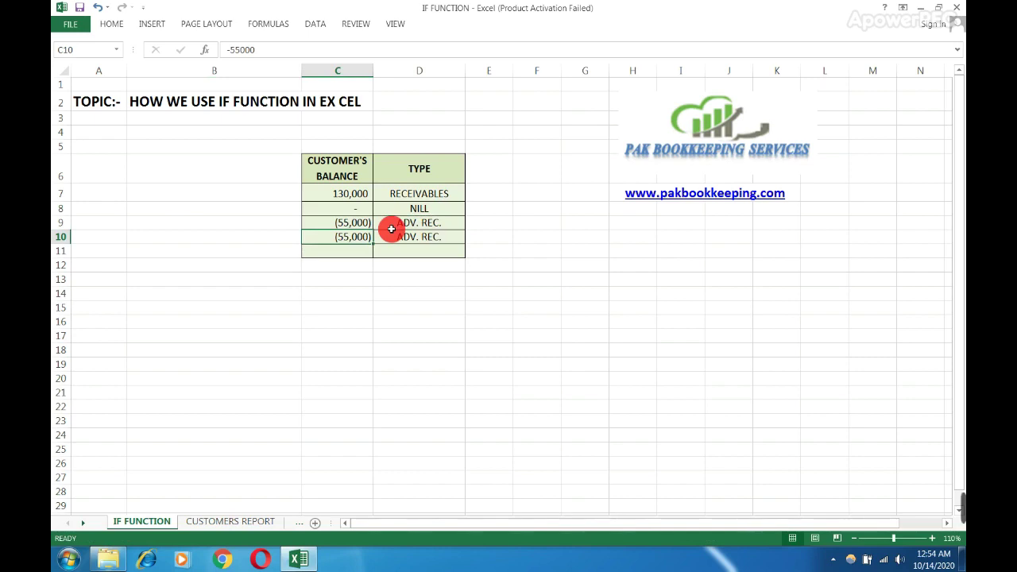
pyautogui.write('45')
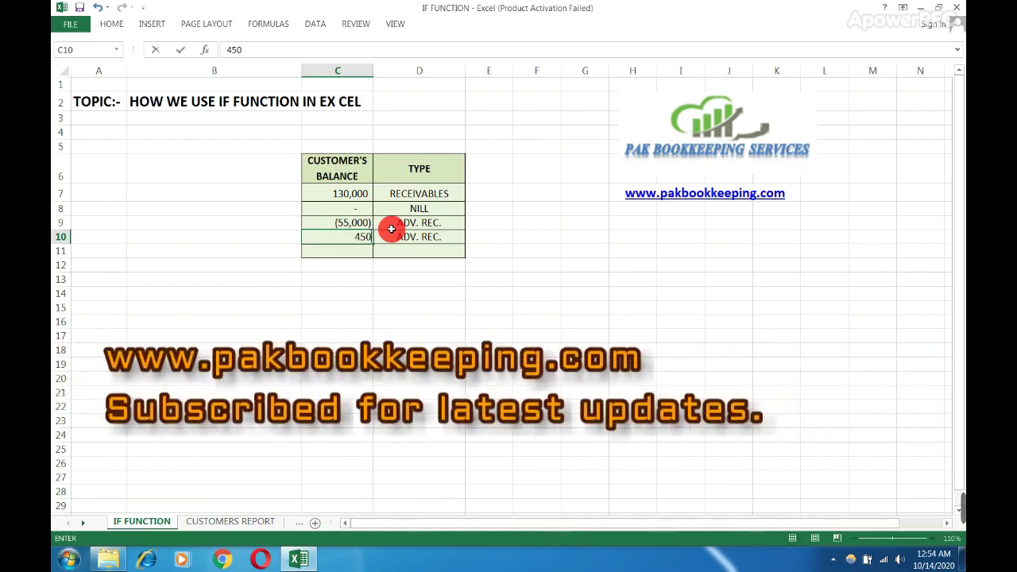
pyautogui.press('Return')
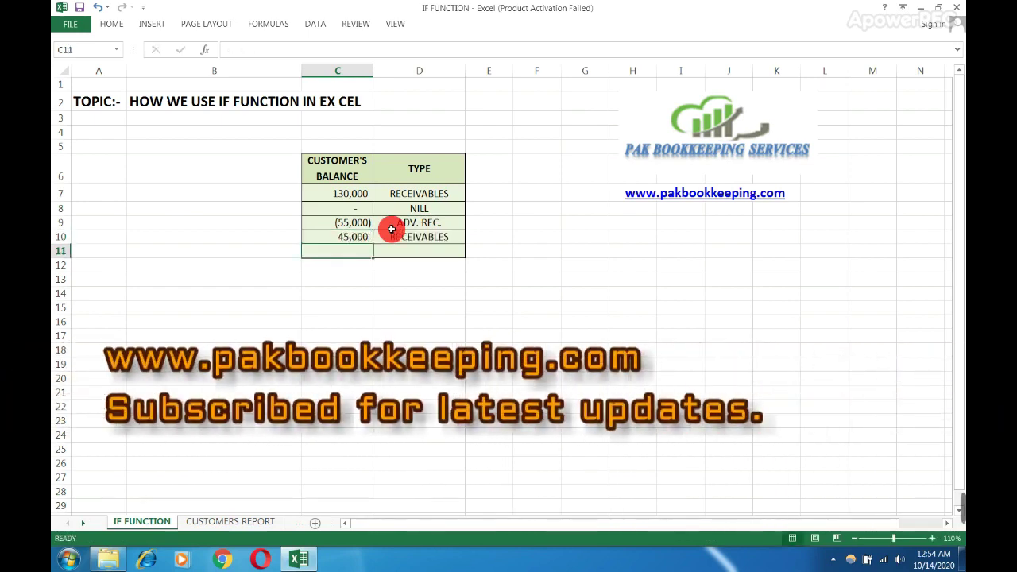